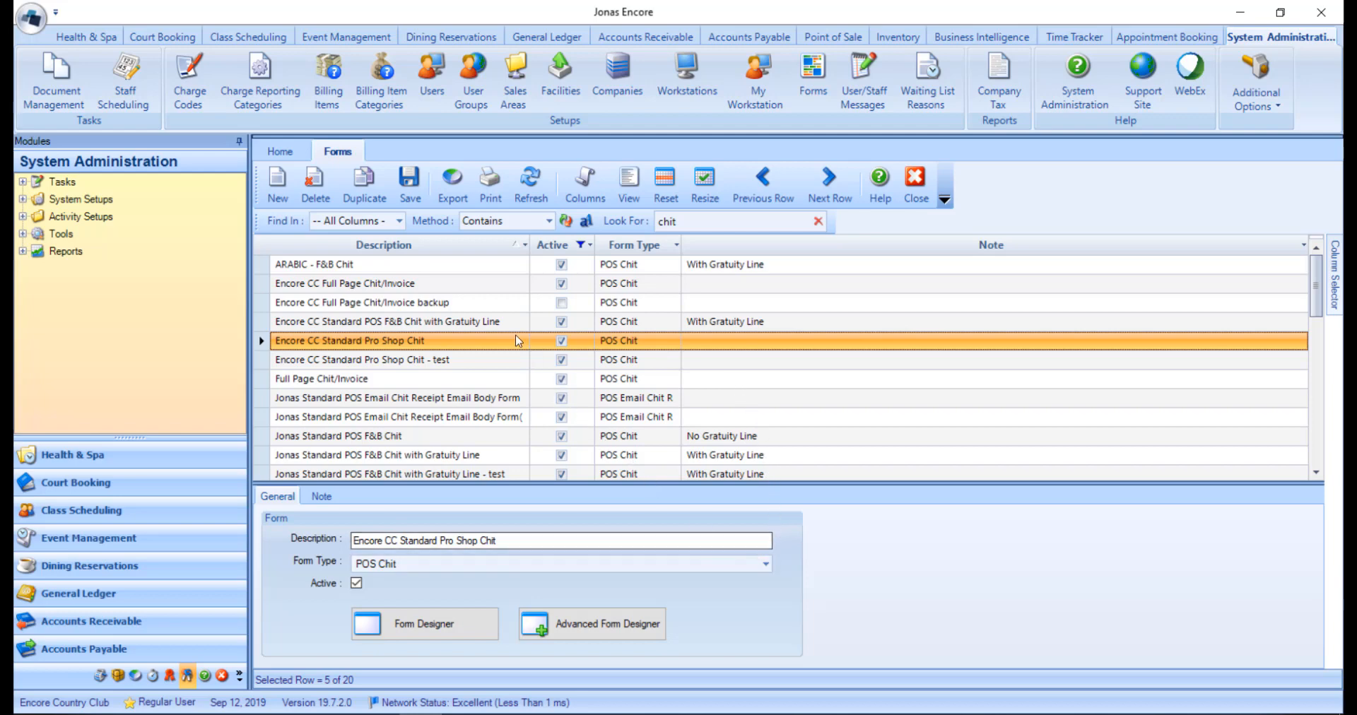
- Duplicate the Encore CC Standard Pro Shop Chit form as "Encore CC Standard Pro Shop Chit - video", make it inactive and save it
{"action": "left_click", "coordinate": [393, 199]}
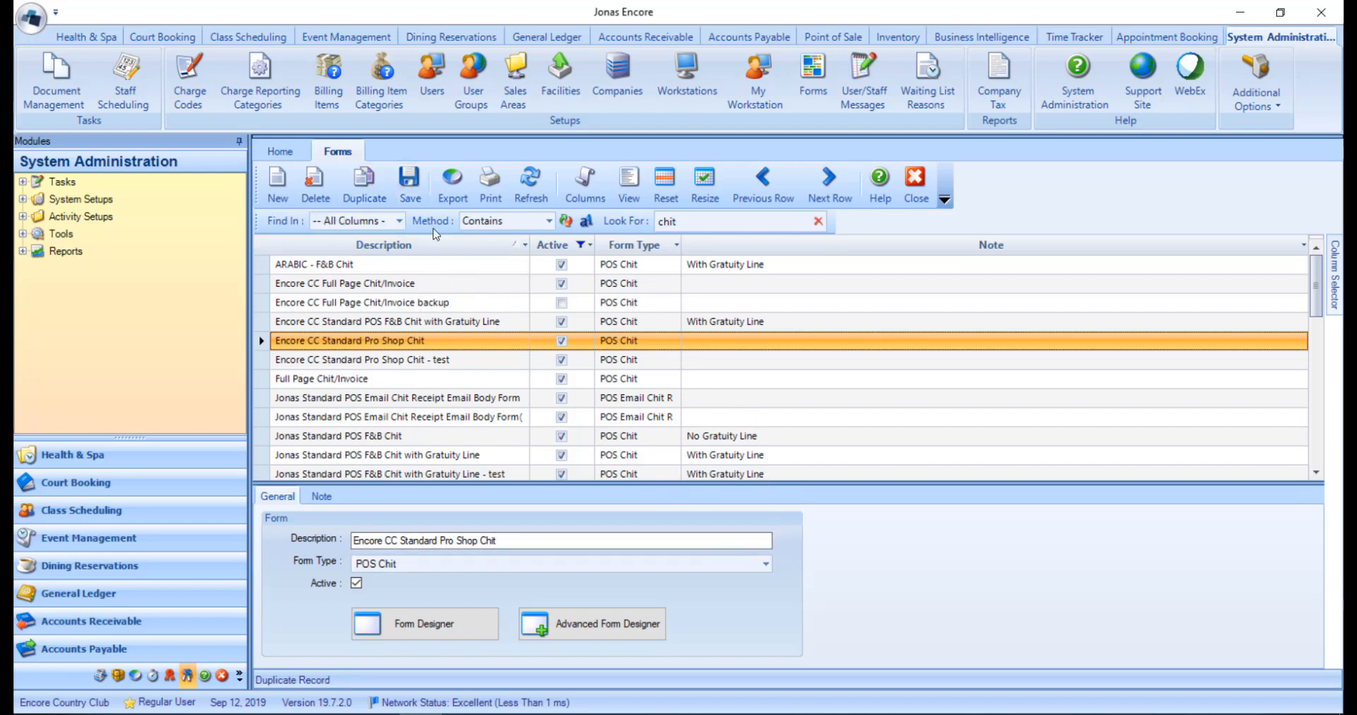
{"action": "left_click", "coordinate": [537, 541]}
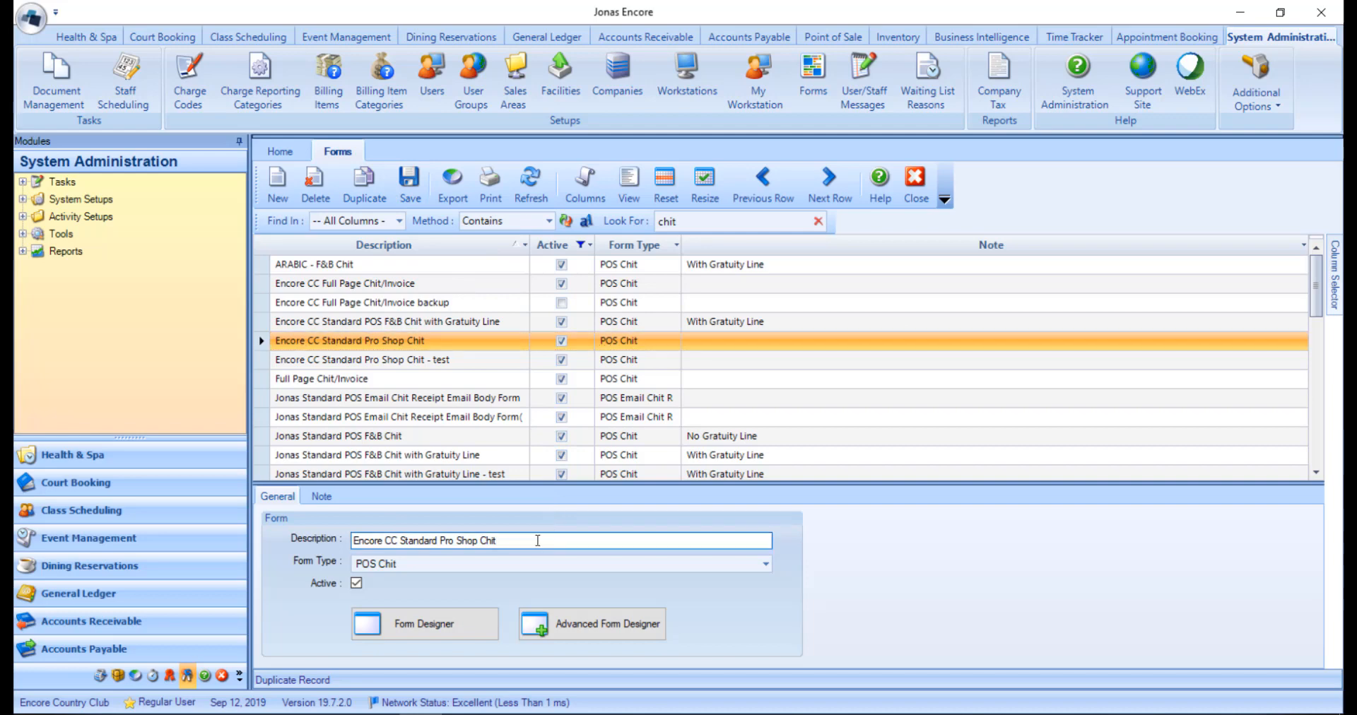
{"action": "type", "text": "- video"}
{"action": "left_click", "coordinate": [358, 586]}
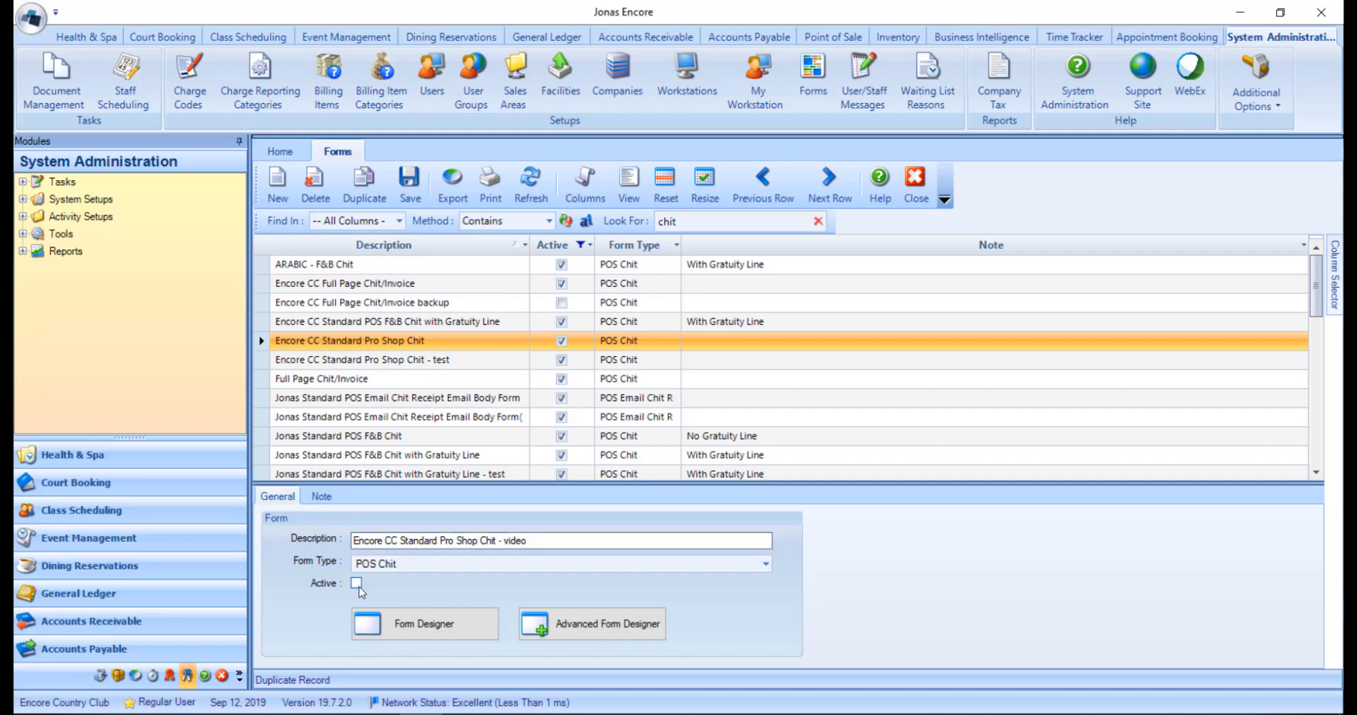
{"action": "left_click", "coordinate": [403, 200]}
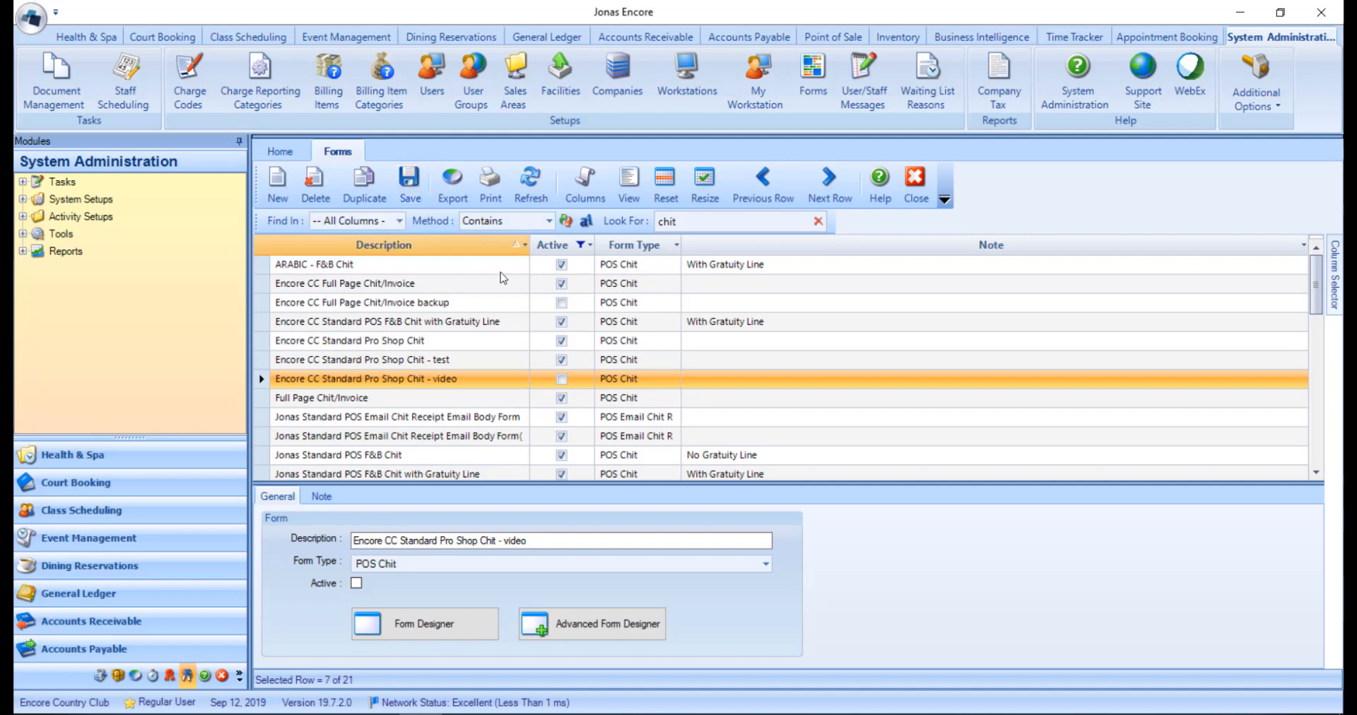
- Open the form in the advanced designer and place the Member Name parameter in the page header beneath "The Jonas Club"
{"action": "left_click", "coordinate": [559, 635]}
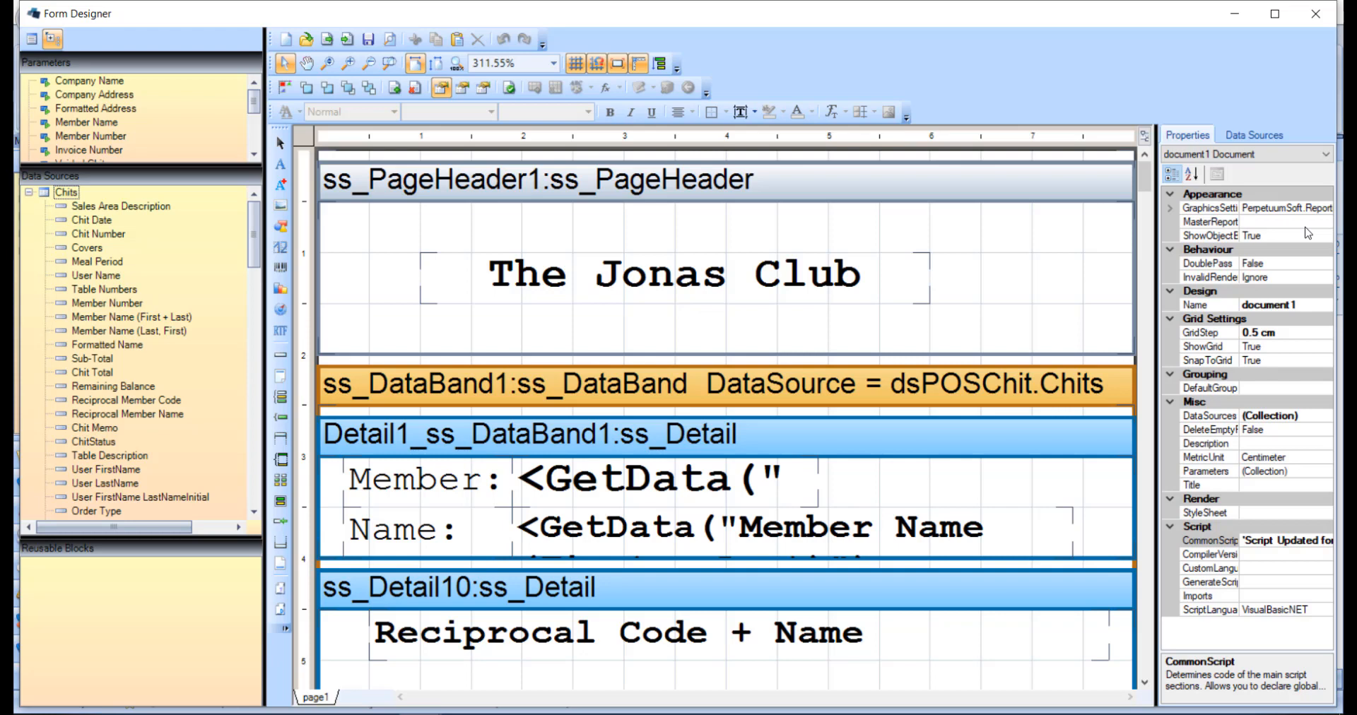
{"action": "left_click", "coordinate": [116, 128]}
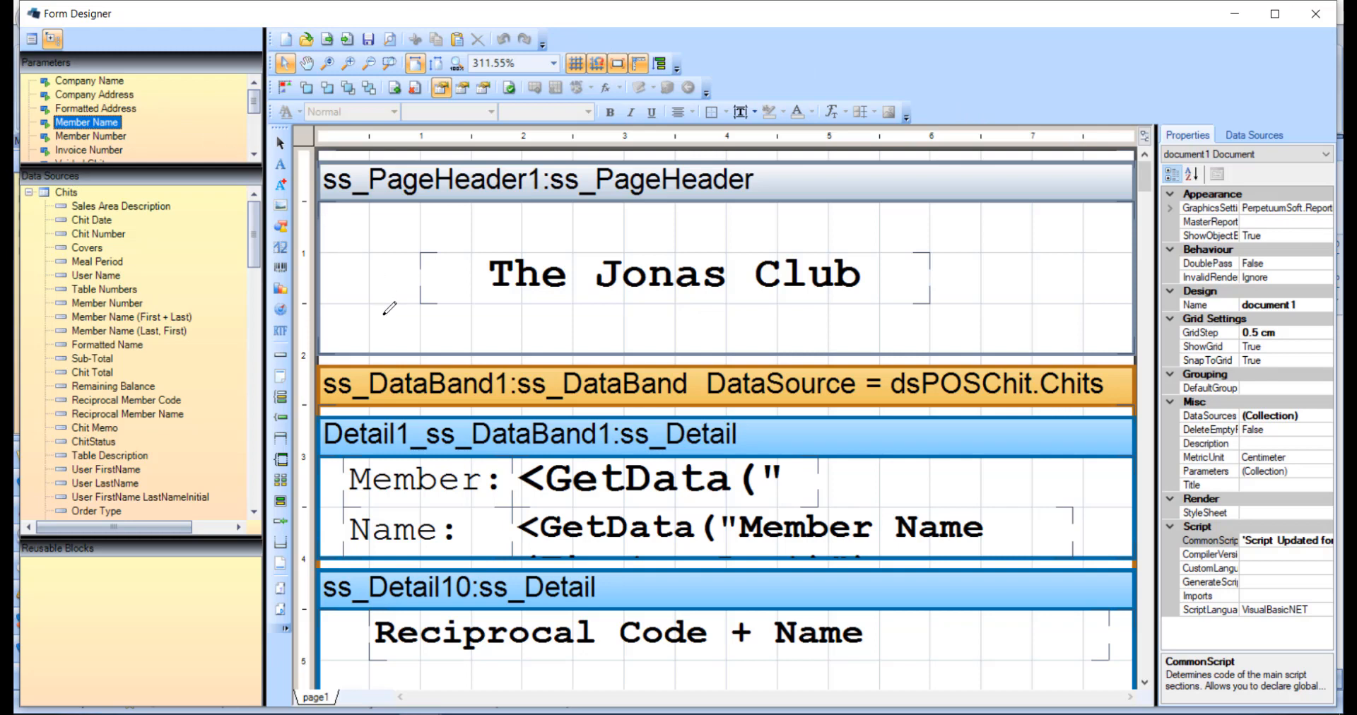
{"action": "mouse_move", "coordinate": [390, 308]}
{"action": "left_mouse_down"}
{"action": "mouse_move", "coordinate": [706, 333]}
{"action": "mouse_move", "coordinate": [710, 345]}
{"action": "left_mouse_up"}
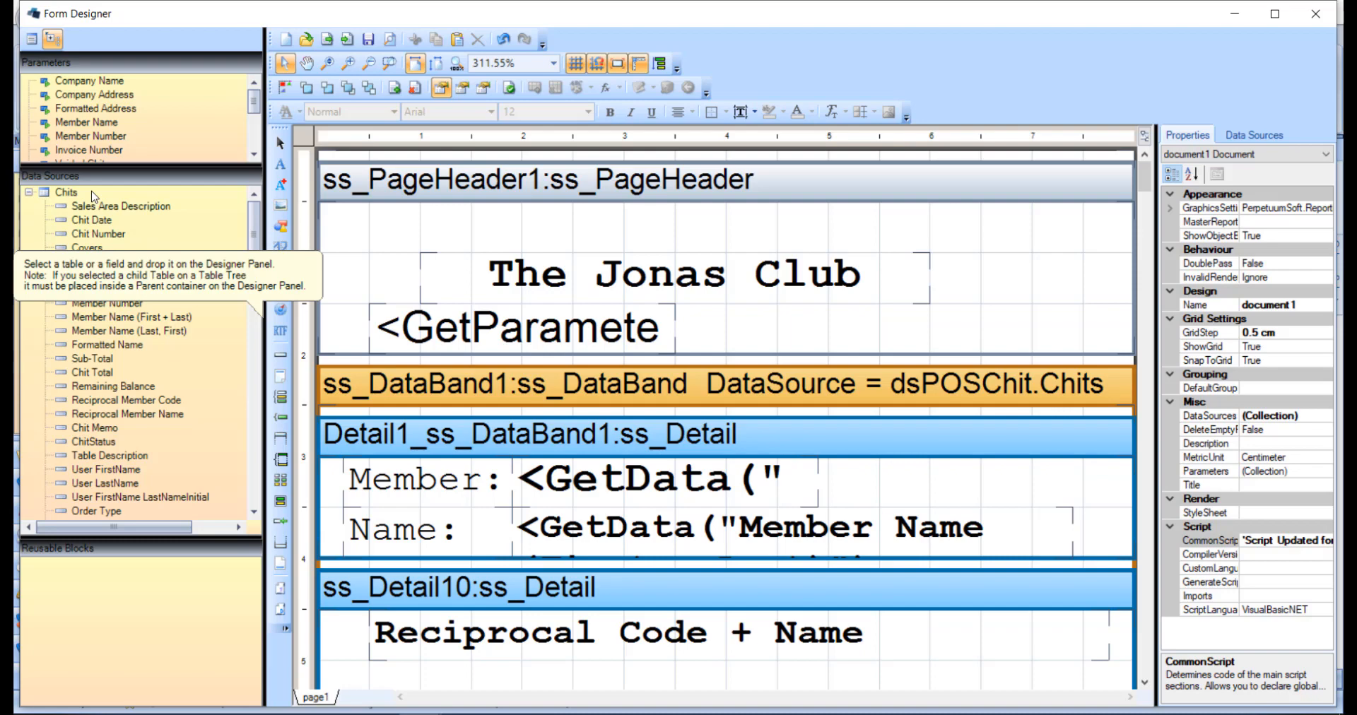
- Place the Chit Date field from the Chits data source beneath "Reciprocal Code + Name" in the ss_Detail10 band
{"action": "left_click_drag", "start_coordinate": [1147, 175], "coordinate": [1149, 187]}
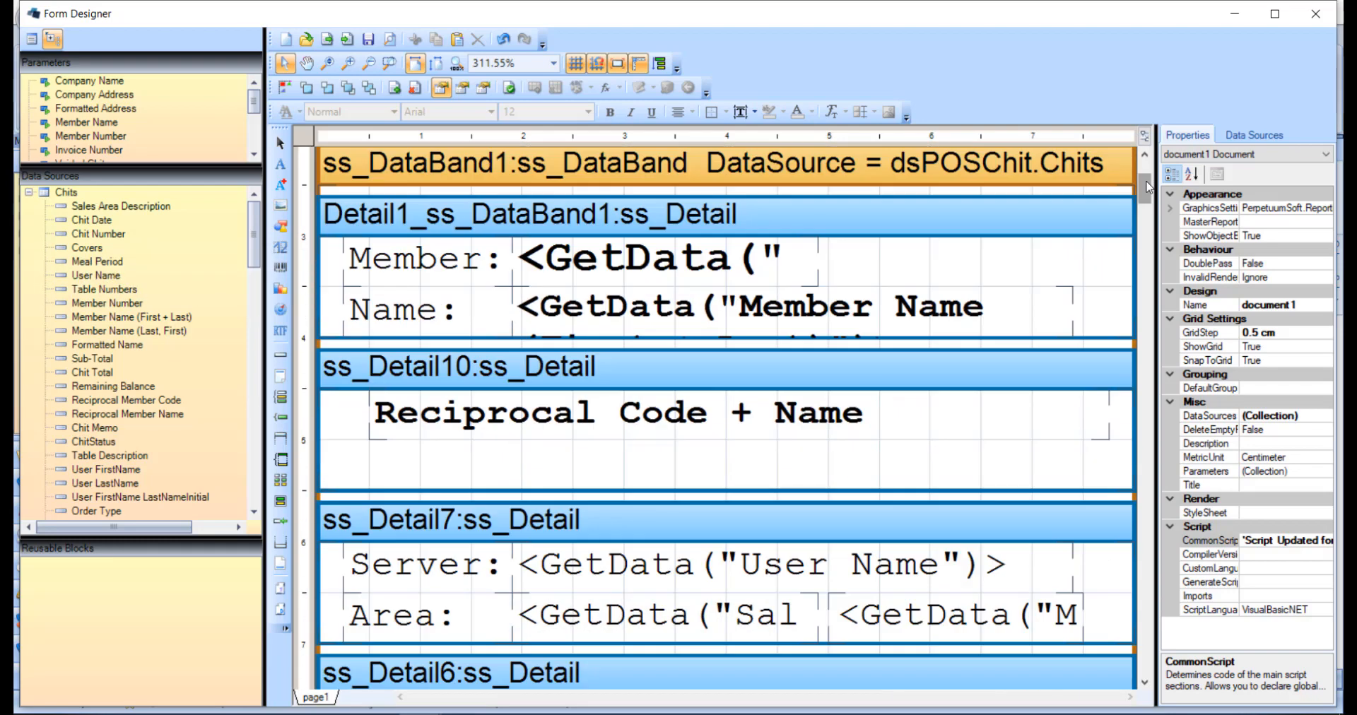
{"action": "left_click", "coordinate": [104, 220]}
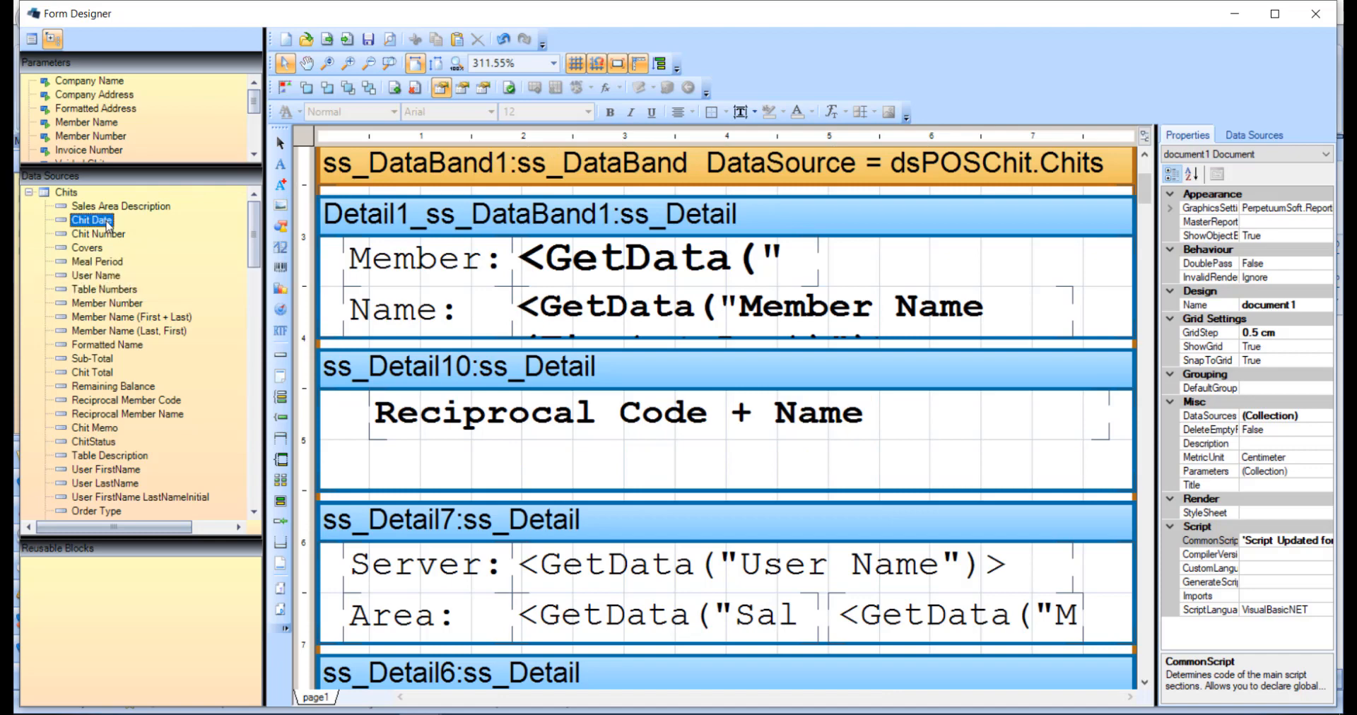
{"action": "left_click_drag", "start_coordinate": [107, 224], "coordinate": [720, 472]}
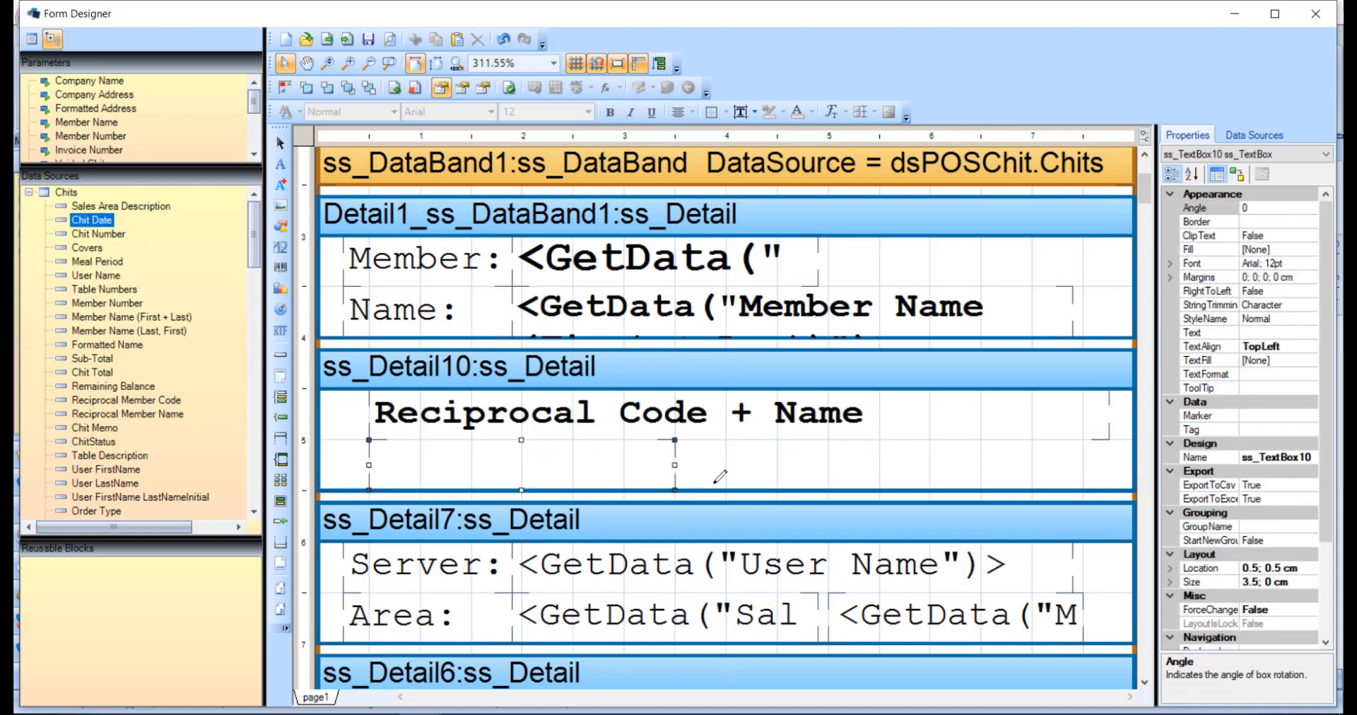
- Try to place the Chit Date field in the page header above "The Jonas Club"
{"action": "scroll", "coordinate": [790, 481], "scroll_direction": "up", "scroll_amount": 3}
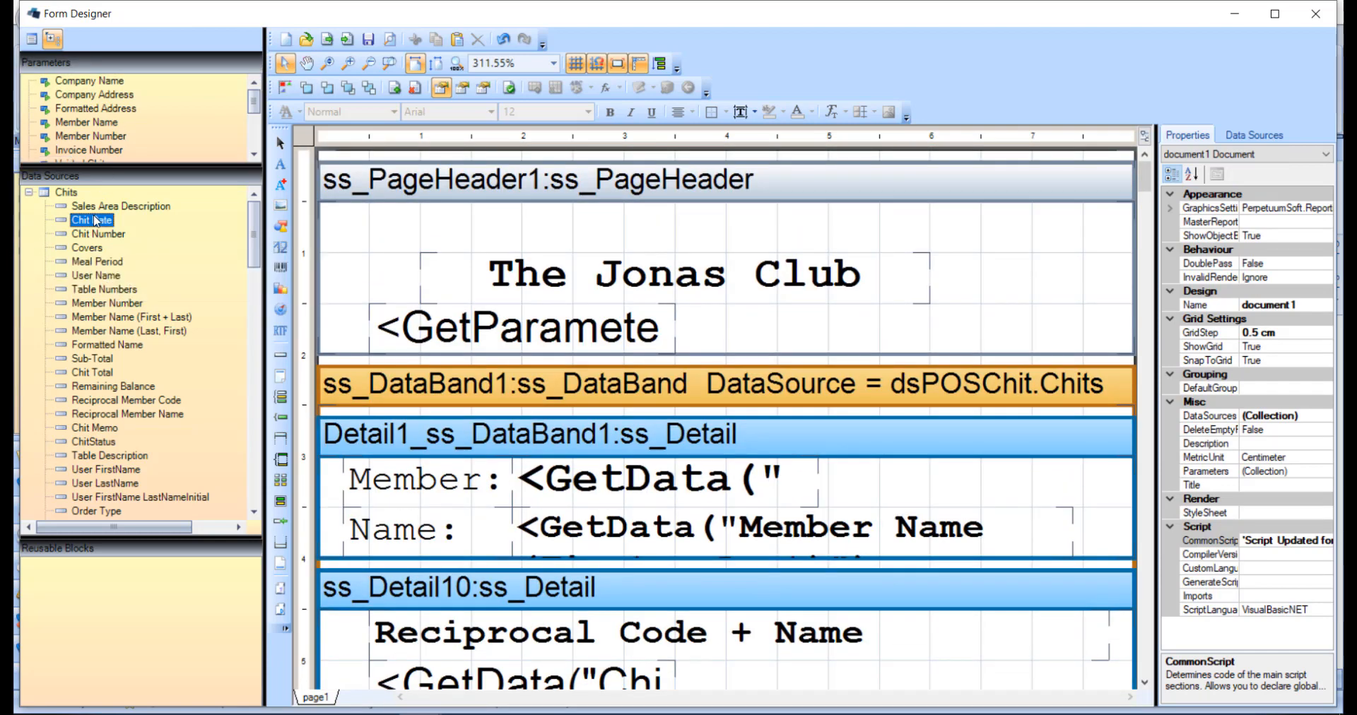
{"action": "left_click_drag", "start_coordinate": [386, 219], "coordinate": [692, 248]}
{"action": "key", "text": "Delete"}
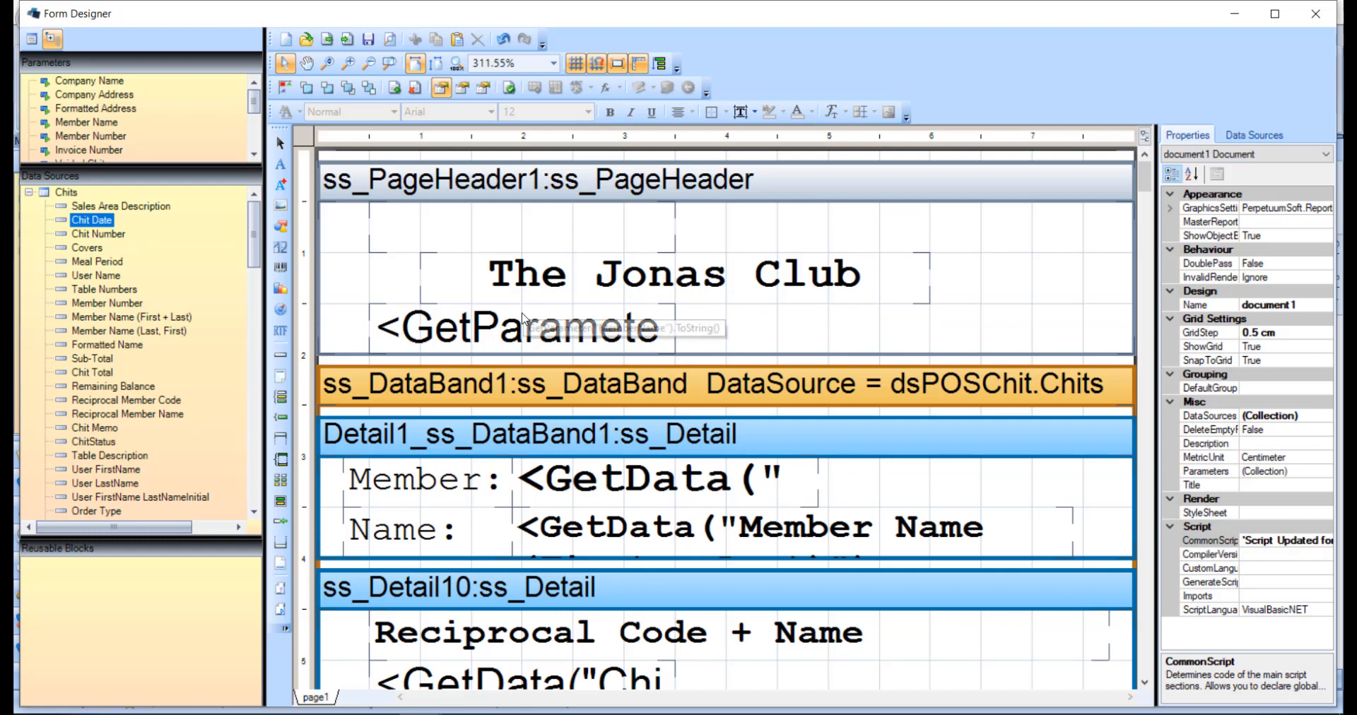
- Resize the Member Name parameter box to 4 by 0.5 cm and move it to location 3.5; 1 cm in the page header
{"action": "left_click", "coordinate": [526, 321]}
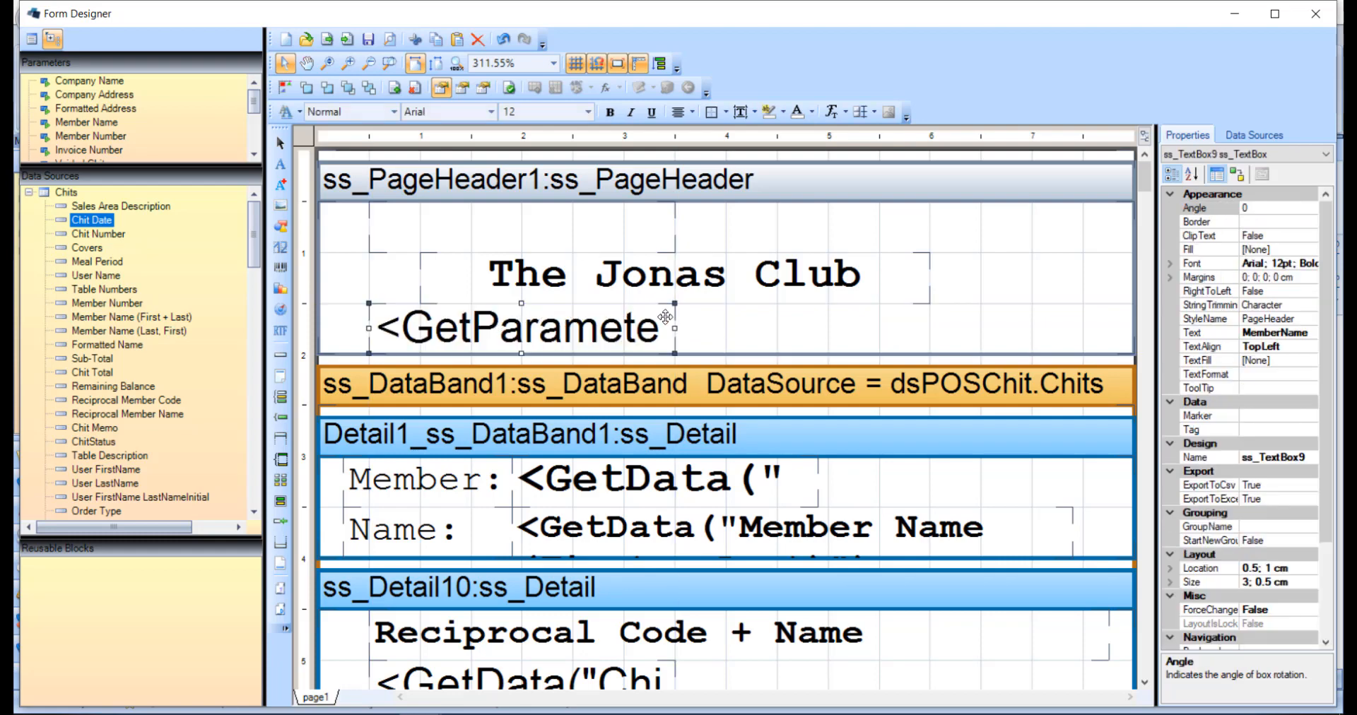
{"action": "left_click_drag", "start_coordinate": [675, 329], "coordinate": [777, 252]}
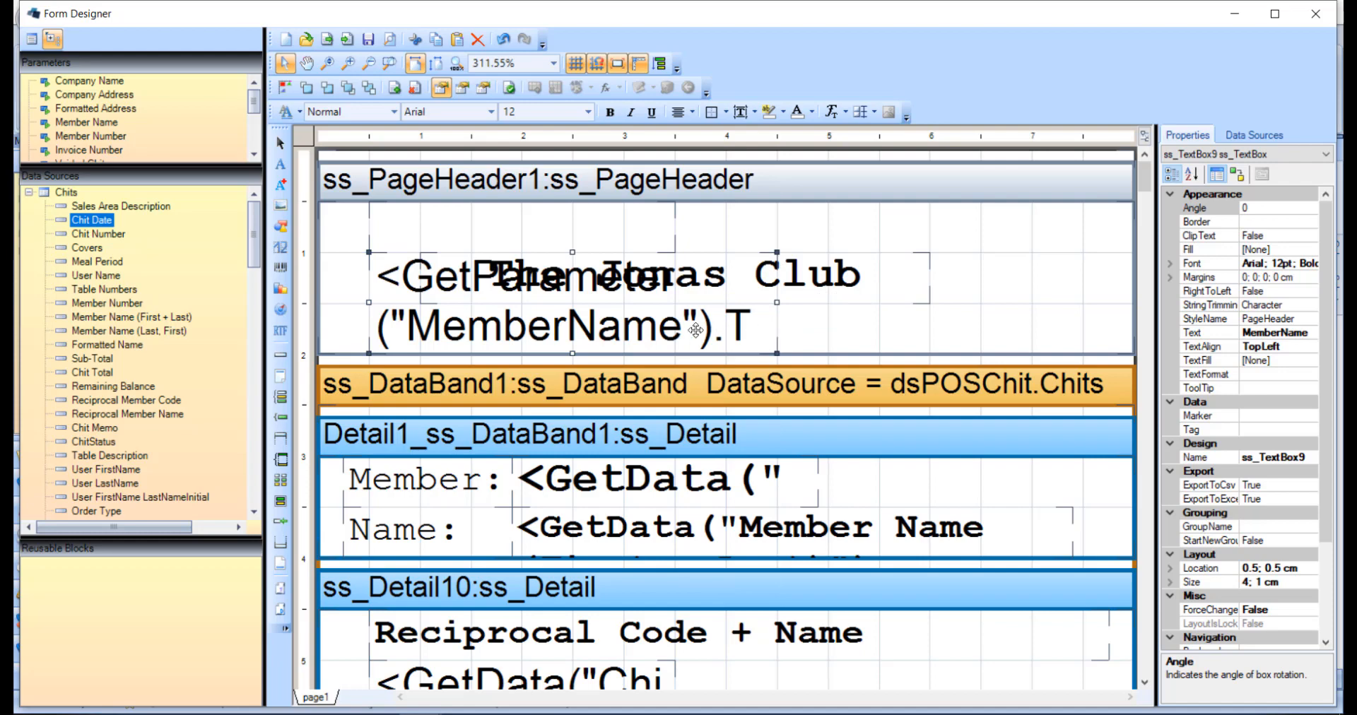
{"action": "left_click_drag", "start_coordinate": [746, 325], "coordinate": [1052, 325]}
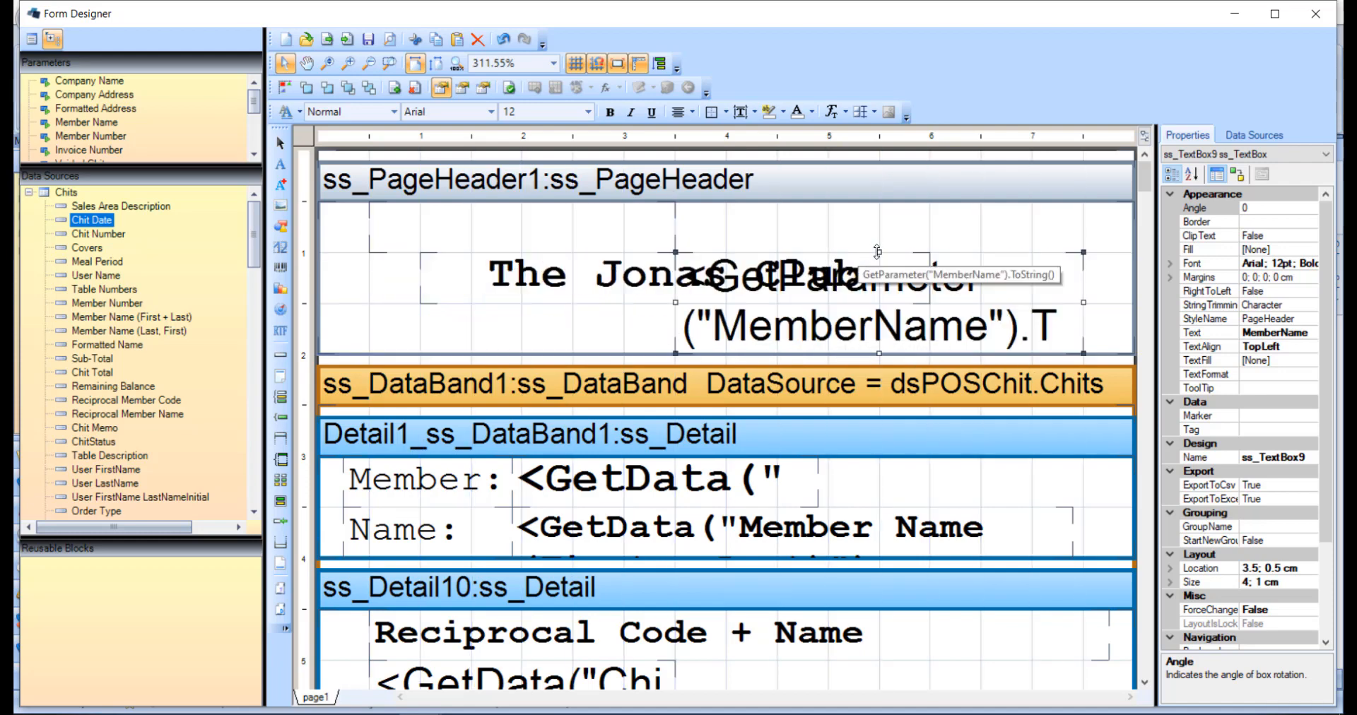
{"action": "left_click_drag", "start_coordinate": [876, 275], "coordinate": [889, 278]}
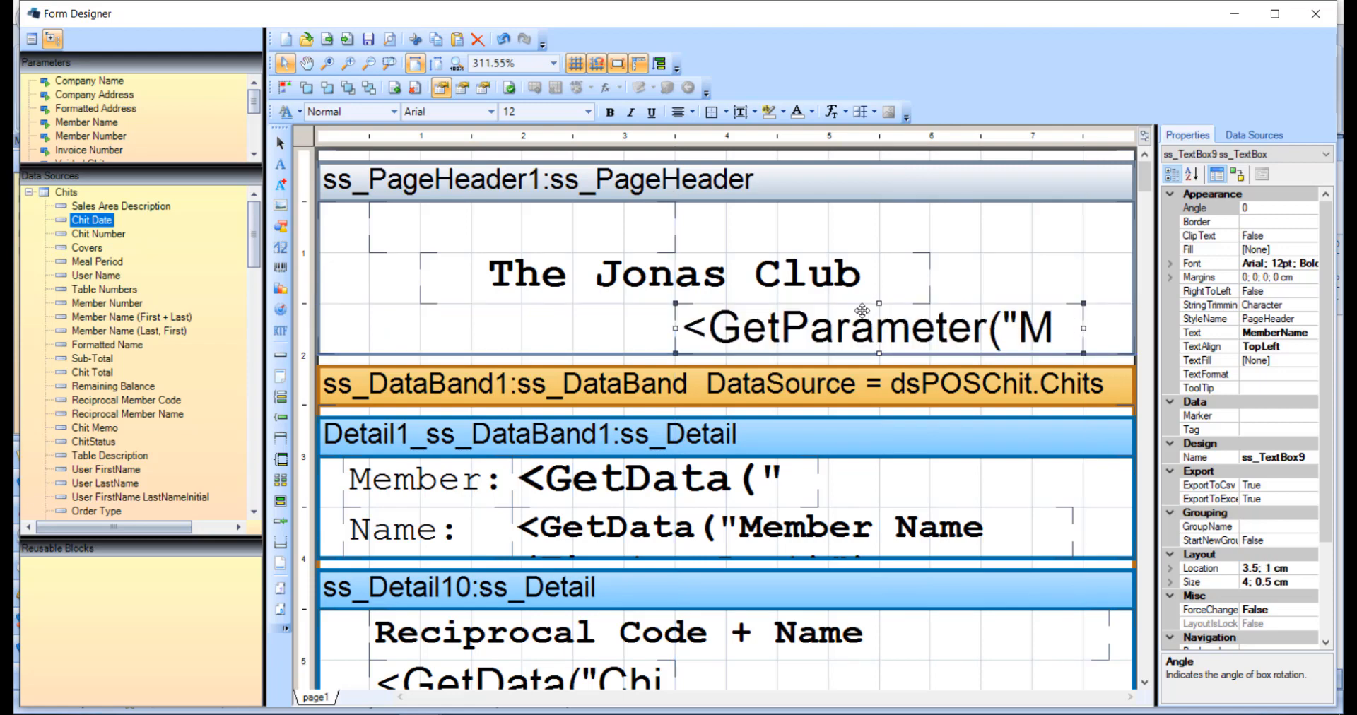
- Delete the Member Name parameter box from the page header
{"action": "key", "text": "Delete"}
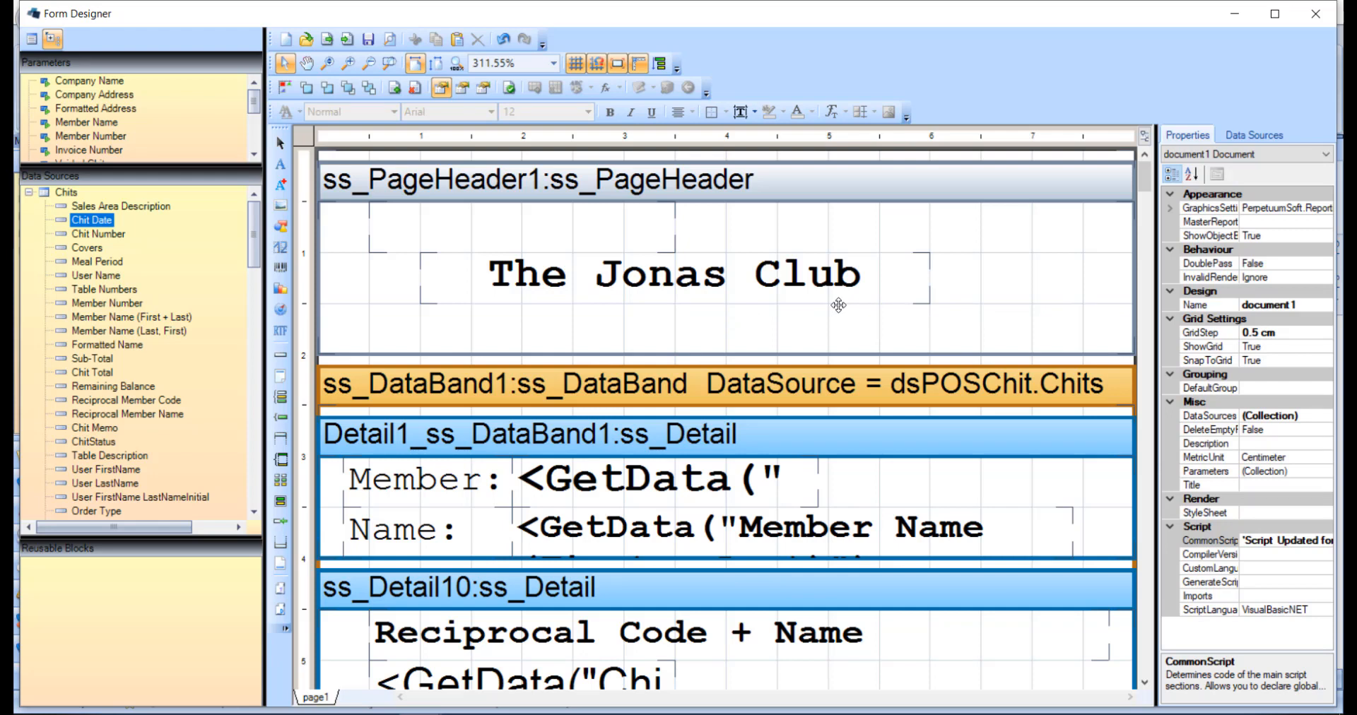
{"action": "left_click", "coordinate": [709, 480]}
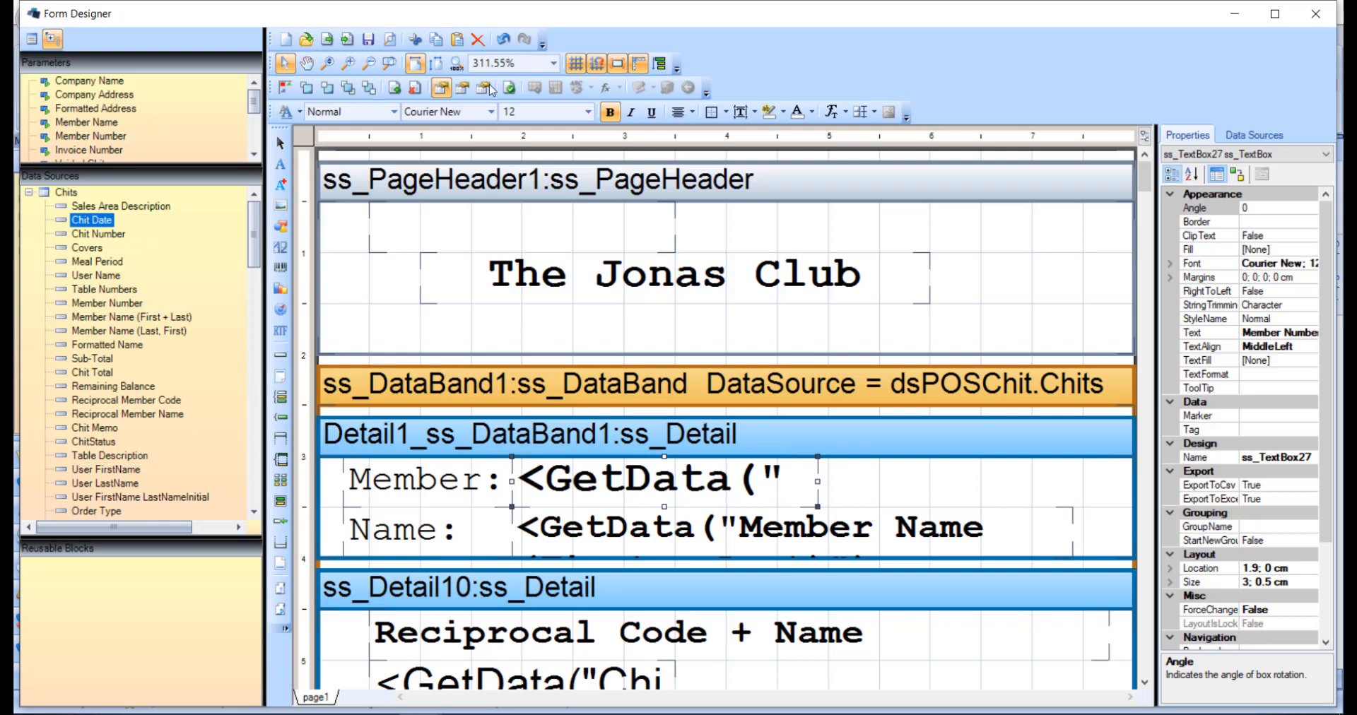
- Add a text box about 3.5 by 0.5 cm reading "Member:" beneath "The Jonas Club", and undo its text entry
{"action": "left_click", "coordinate": [281, 167]}
{"action": "left_click_drag", "start_coordinate": [420, 305], "coordinate": [757, 346]}
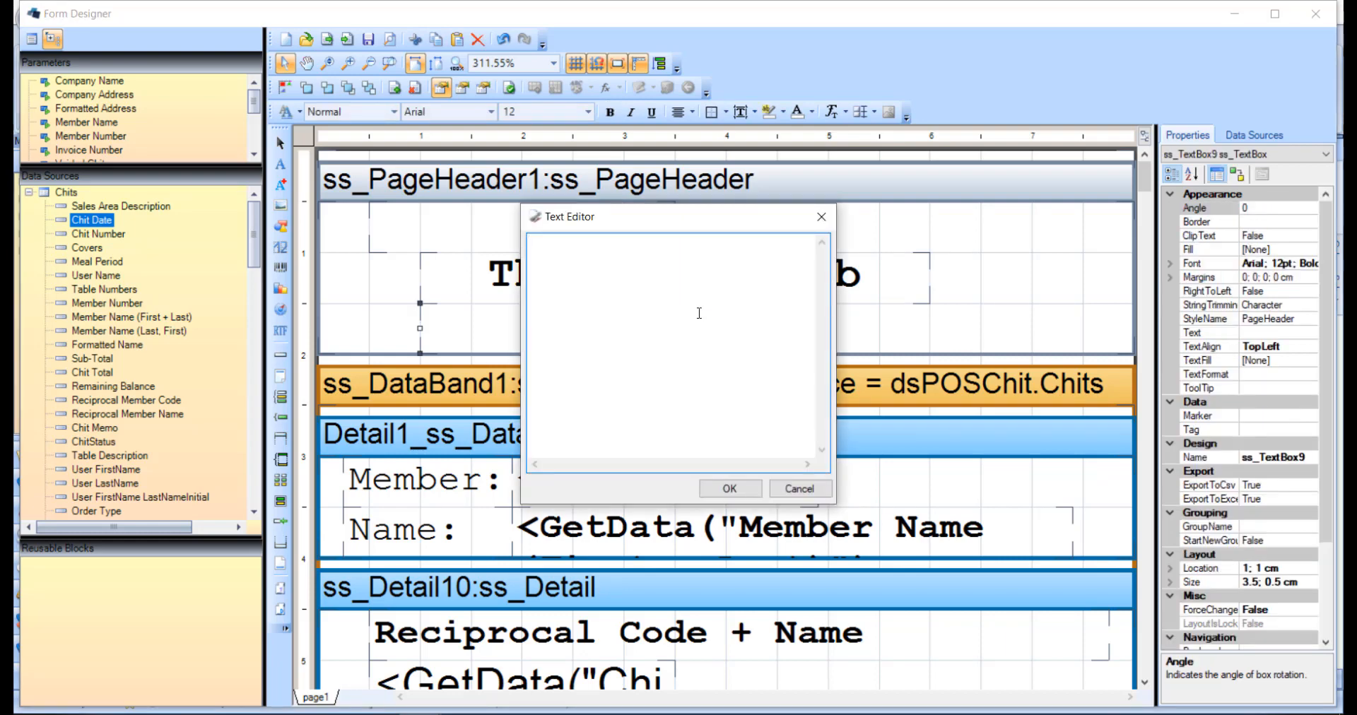
{"action": "type", "text": "Member:"}
{"action": "left_click", "coordinate": [731, 489]}
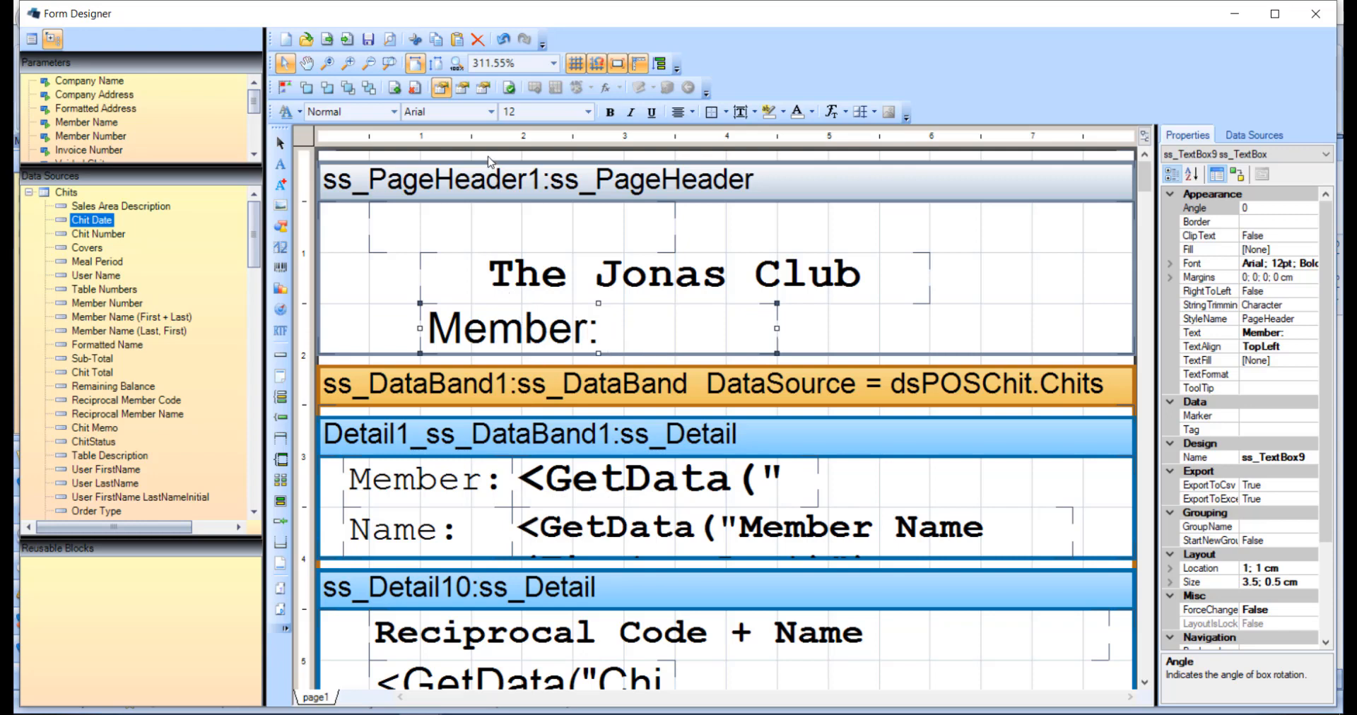
{"action": "left_click", "coordinate": [504, 39]}
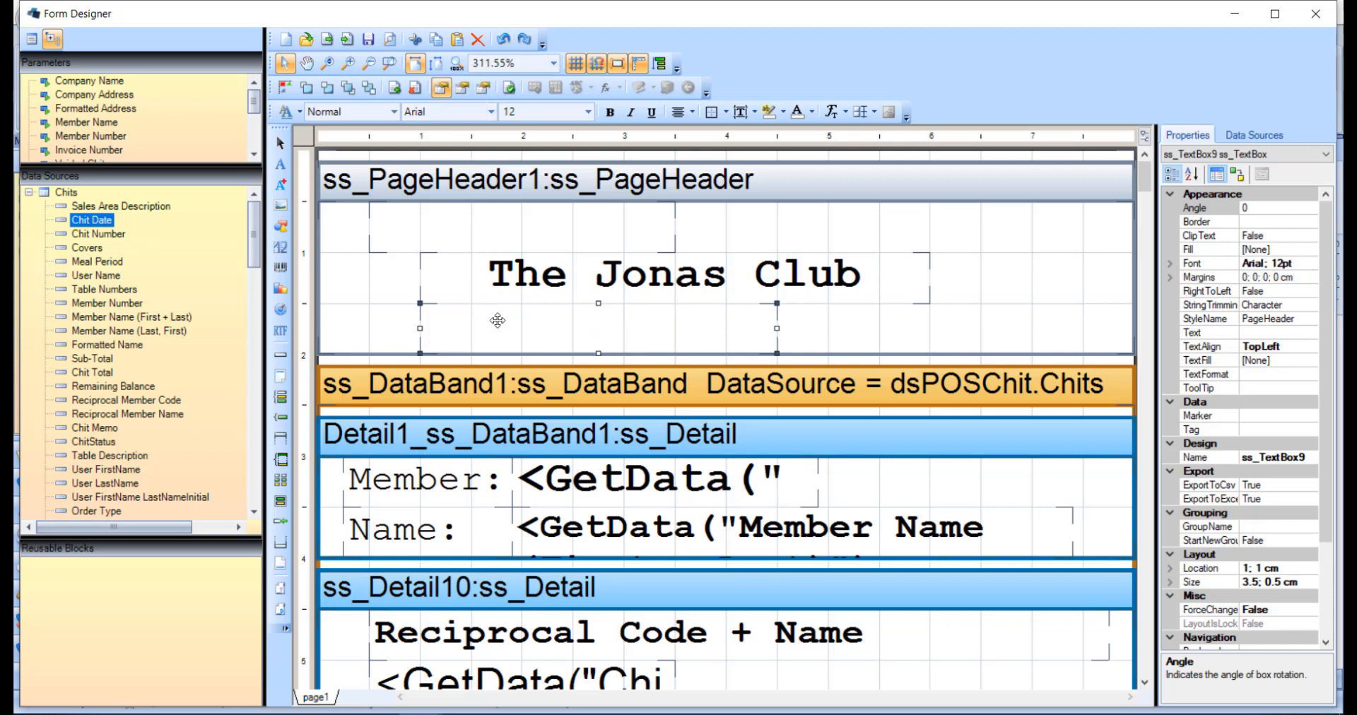
- Preview the chit report, and close both the preview and the form designer
{"action": "left_click", "coordinate": [388, 43]}
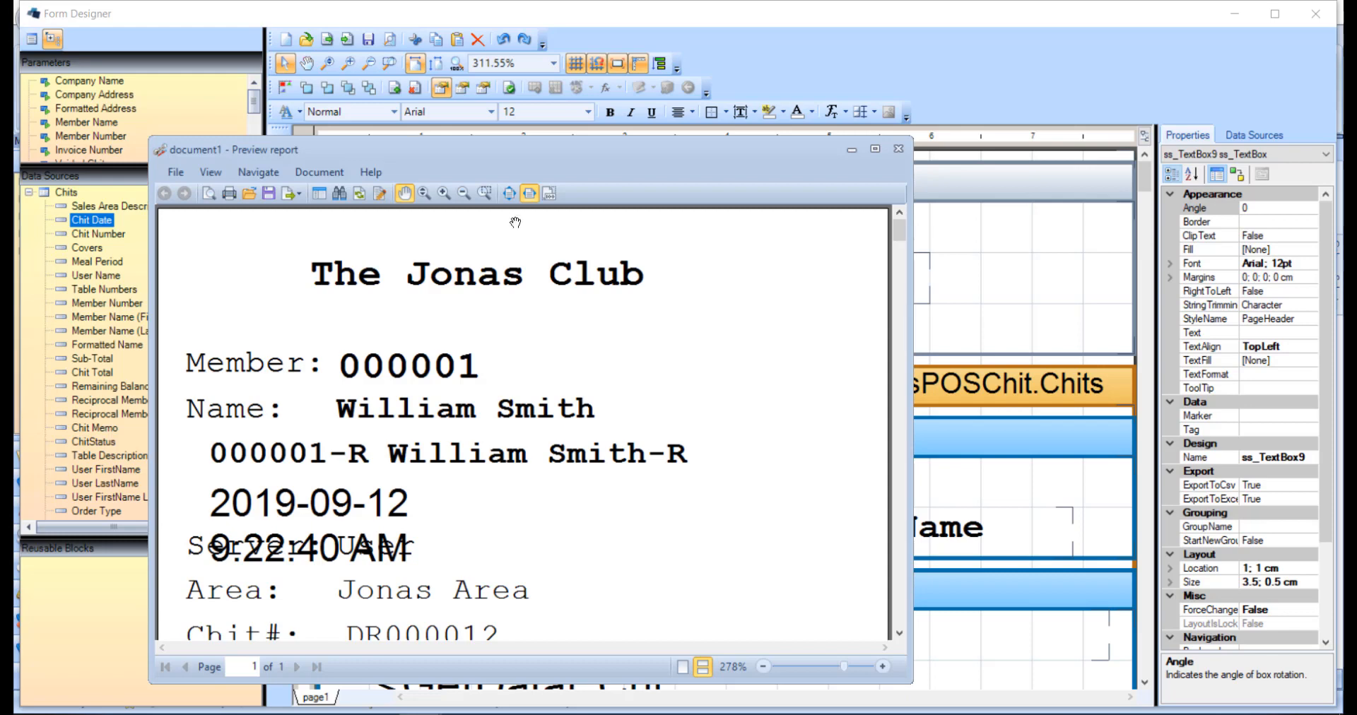
{"action": "left_click", "coordinate": [903, 150]}
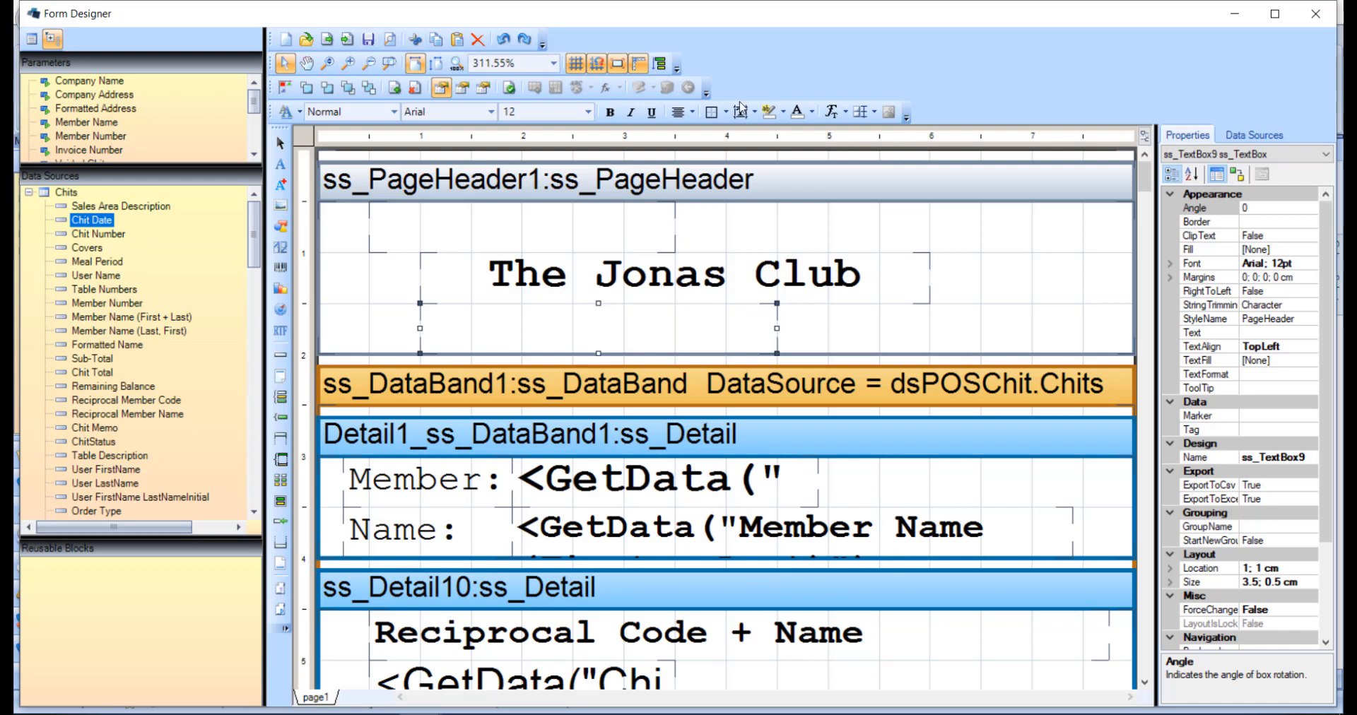
{"action": "left_click", "coordinate": [1316, 14]}
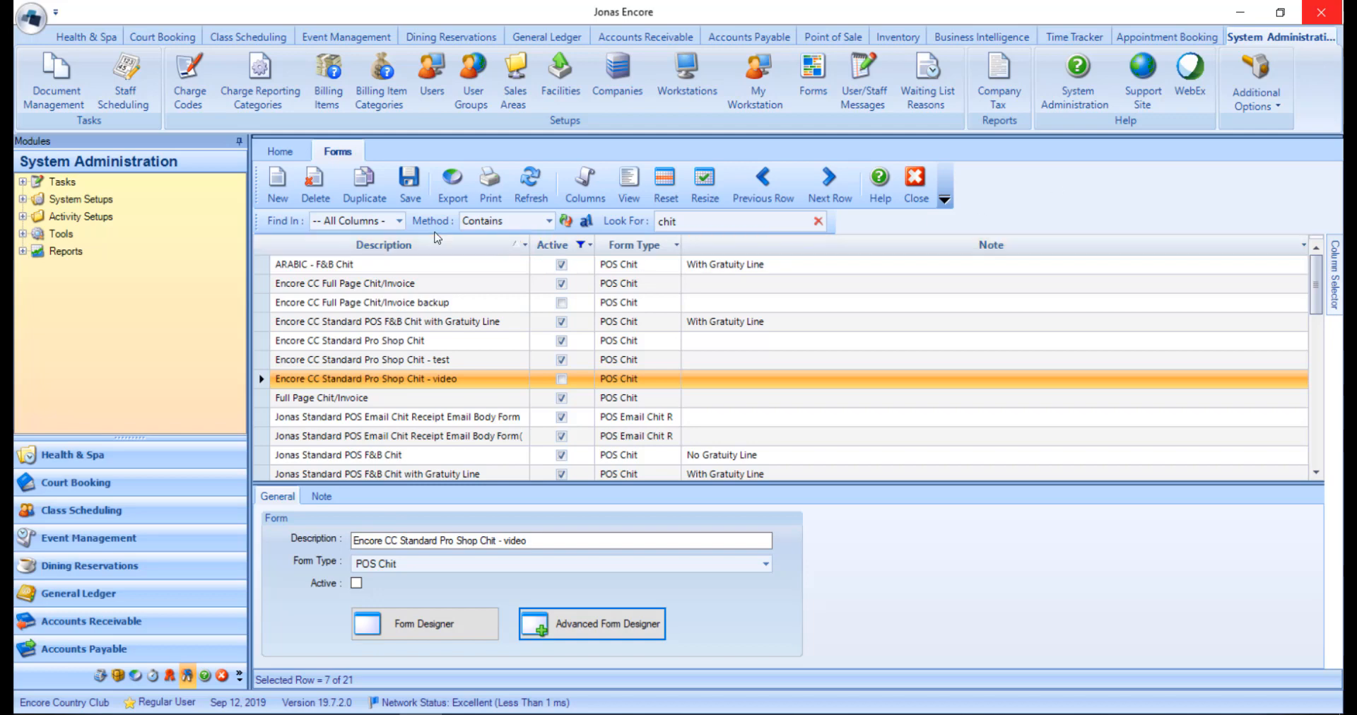
- Create and save a new form with the description "Test Design" and the form type POS Chit
{"action": "left_click", "coordinate": [286, 192]}
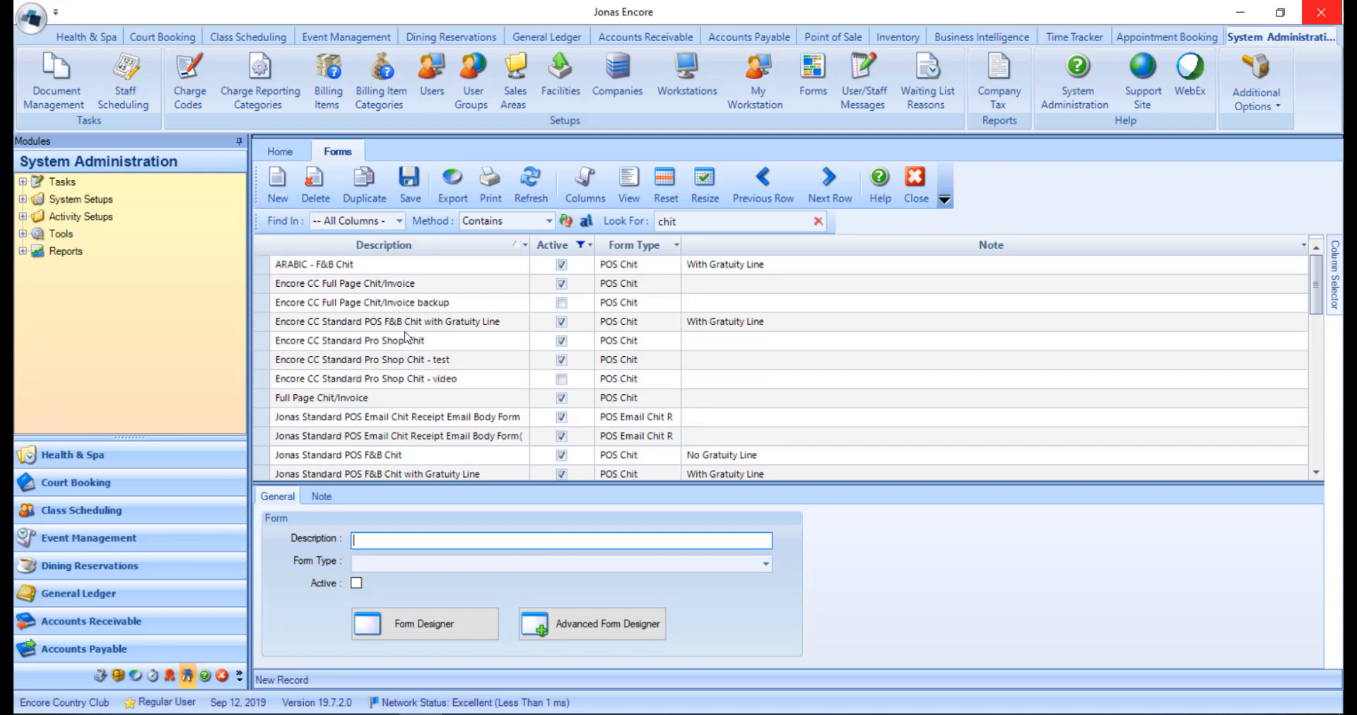
{"action": "type", "text": "Test Design"}
{"action": "left_click", "coordinate": [542, 561]}
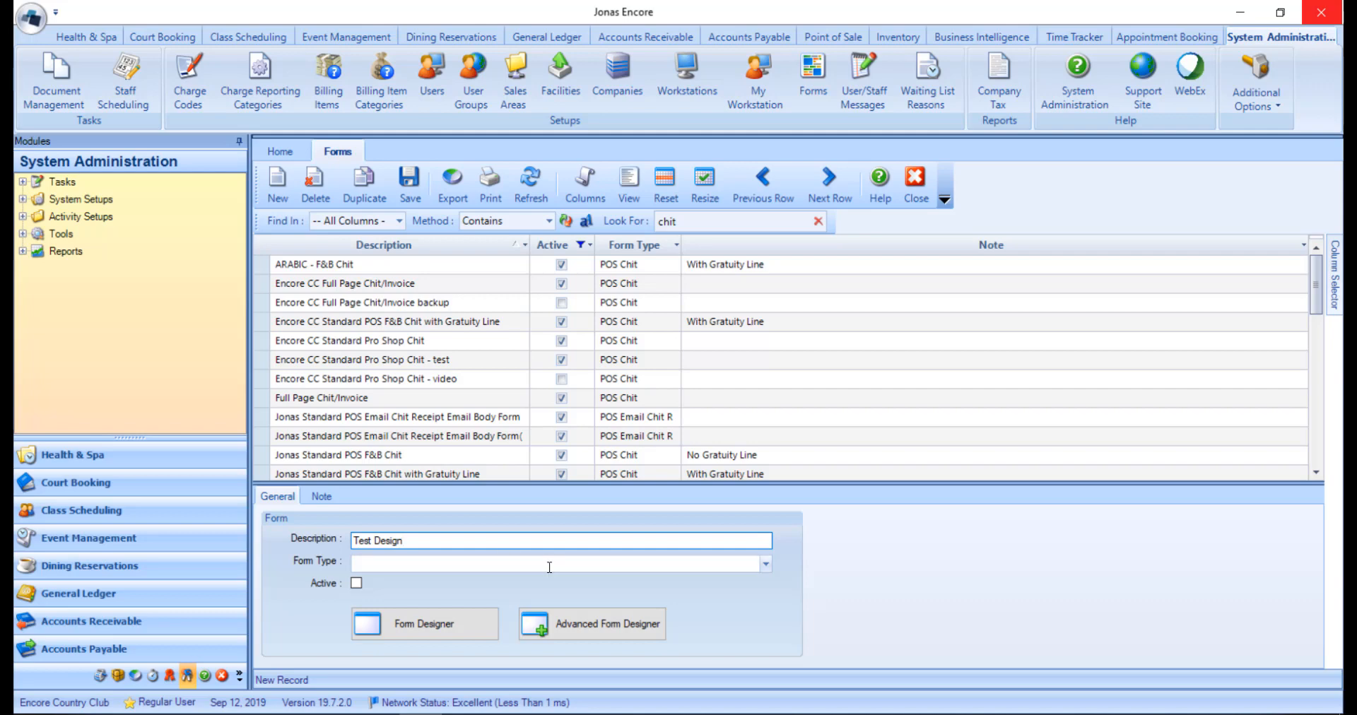
{"action": "left_click", "coordinate": [766, 569]}
{"action": "type", "text": "pos"}
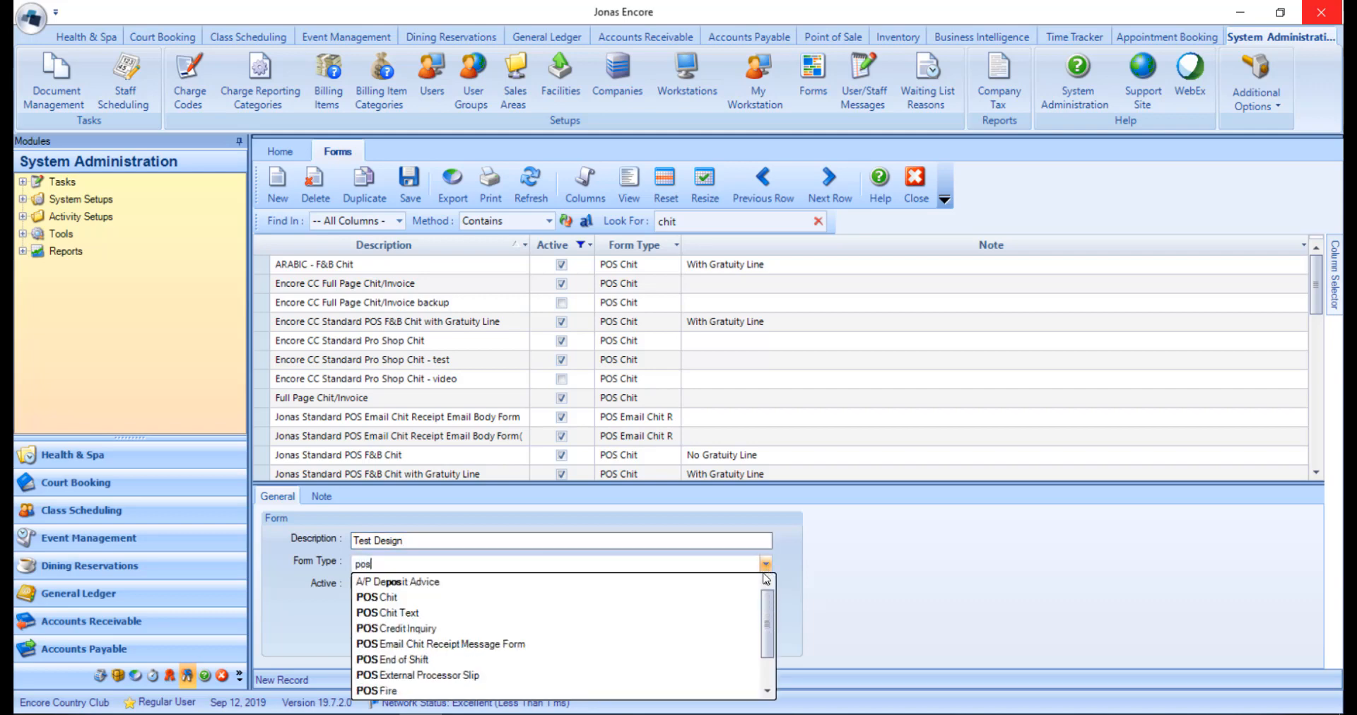
{"action": "left_click", "coordinate": [628, 597]}
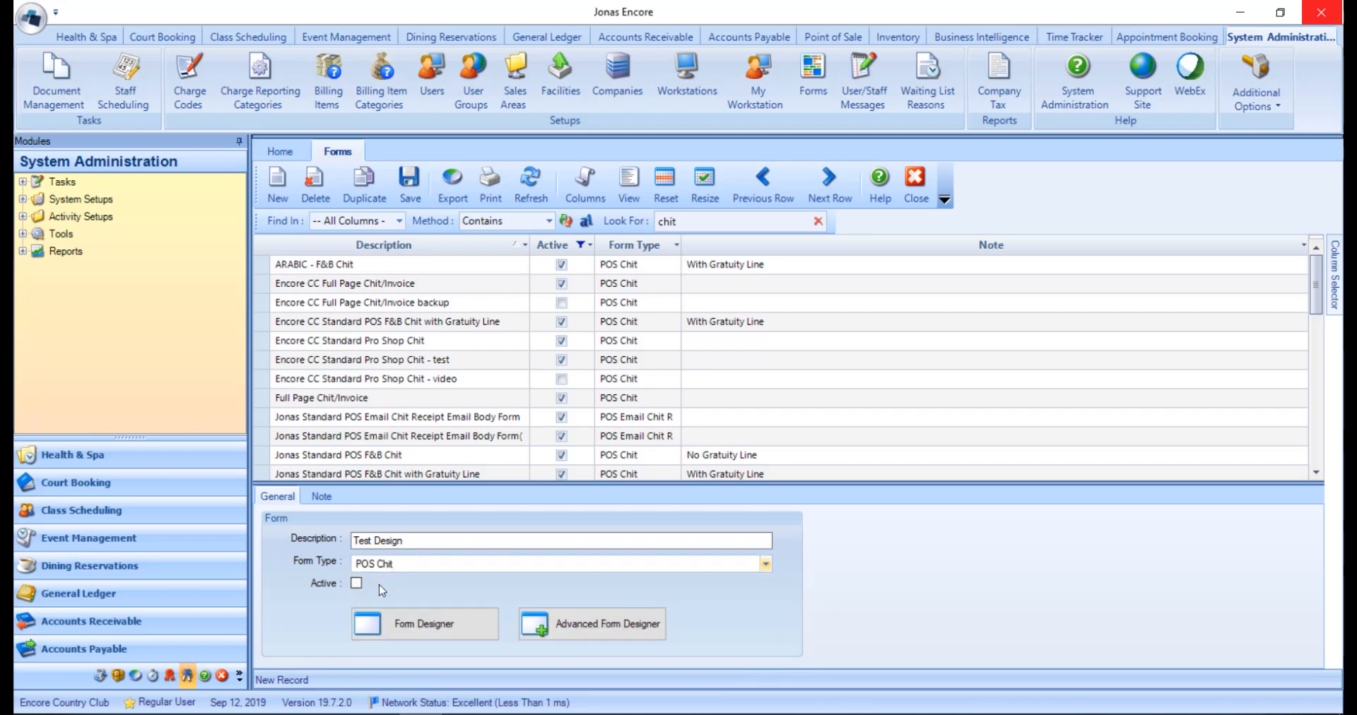
{"action": "left_click", "coordinate": [404, 202]}
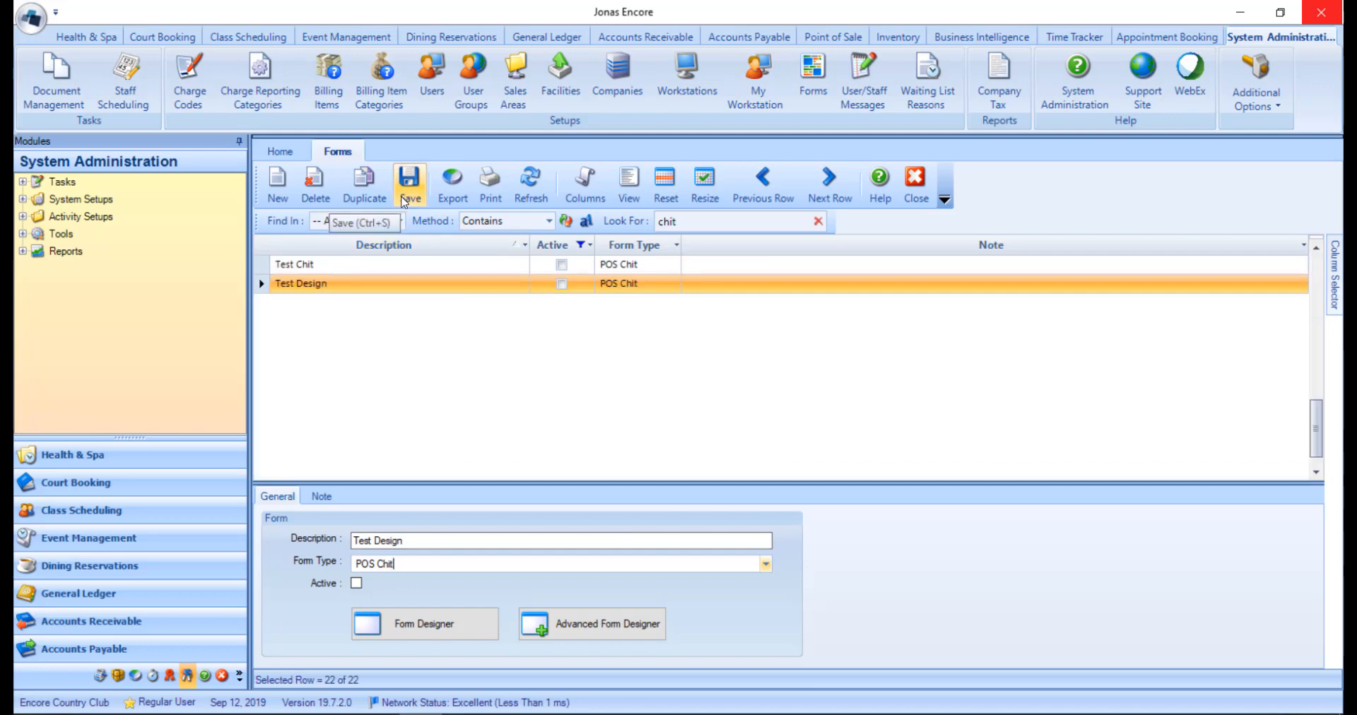
- Open the Test Design form in the advanced designer and add a page header band at the top of the blank page
{"action": "left_click", "coordinate": [559, 636]}
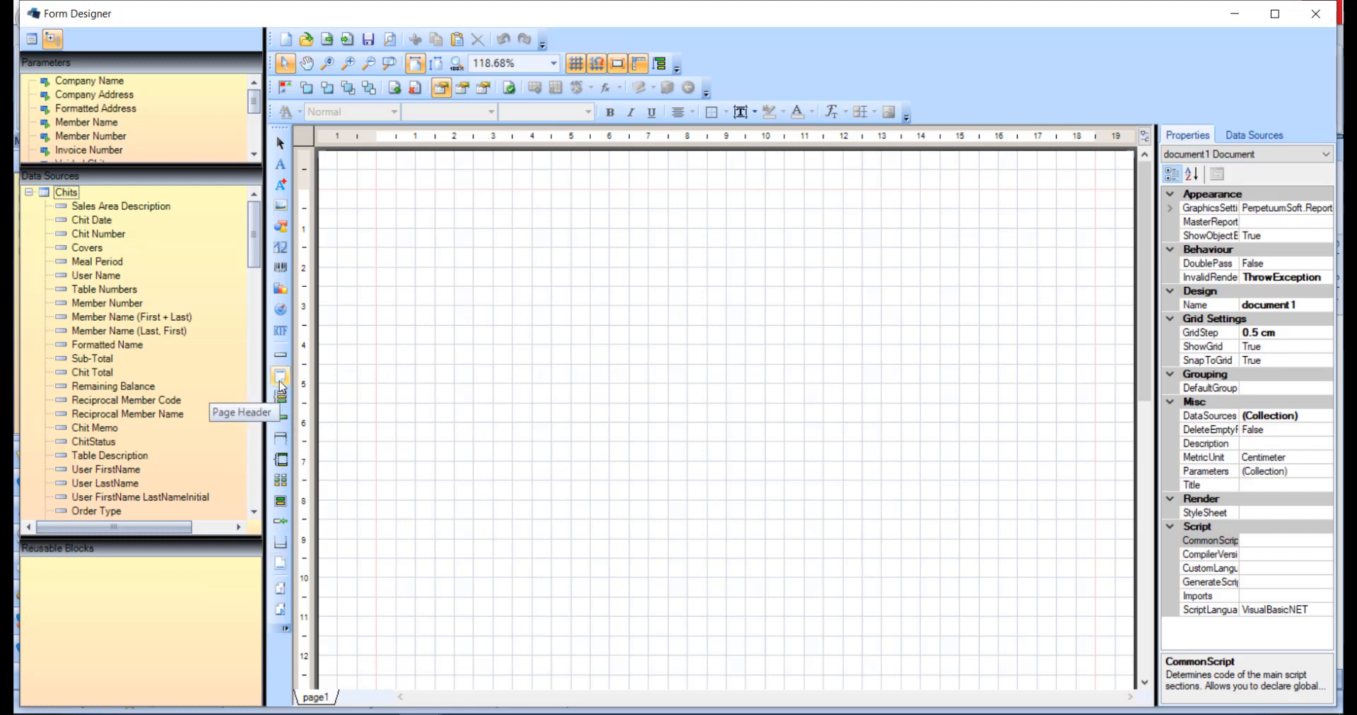
{"action": "left_click", "coordinate": [281, 378]}
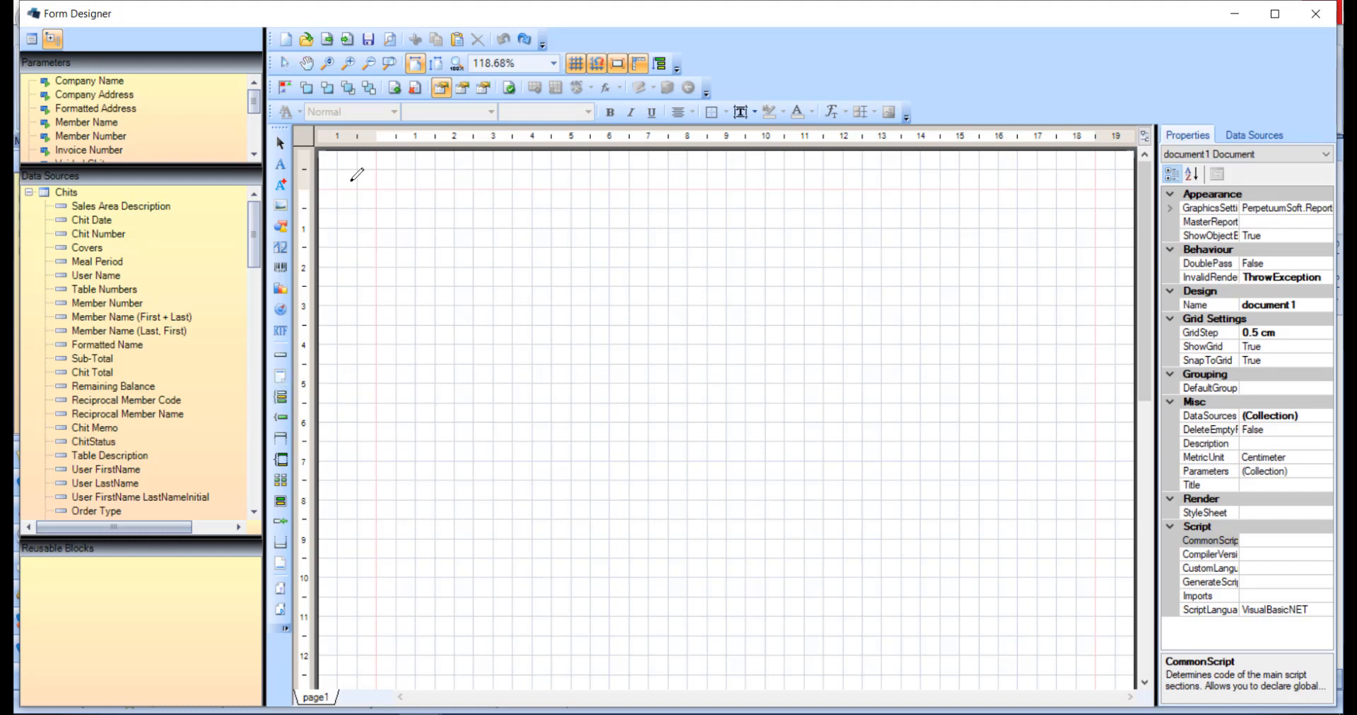
{"action": "left_click", "coordinate": [337, 168]}
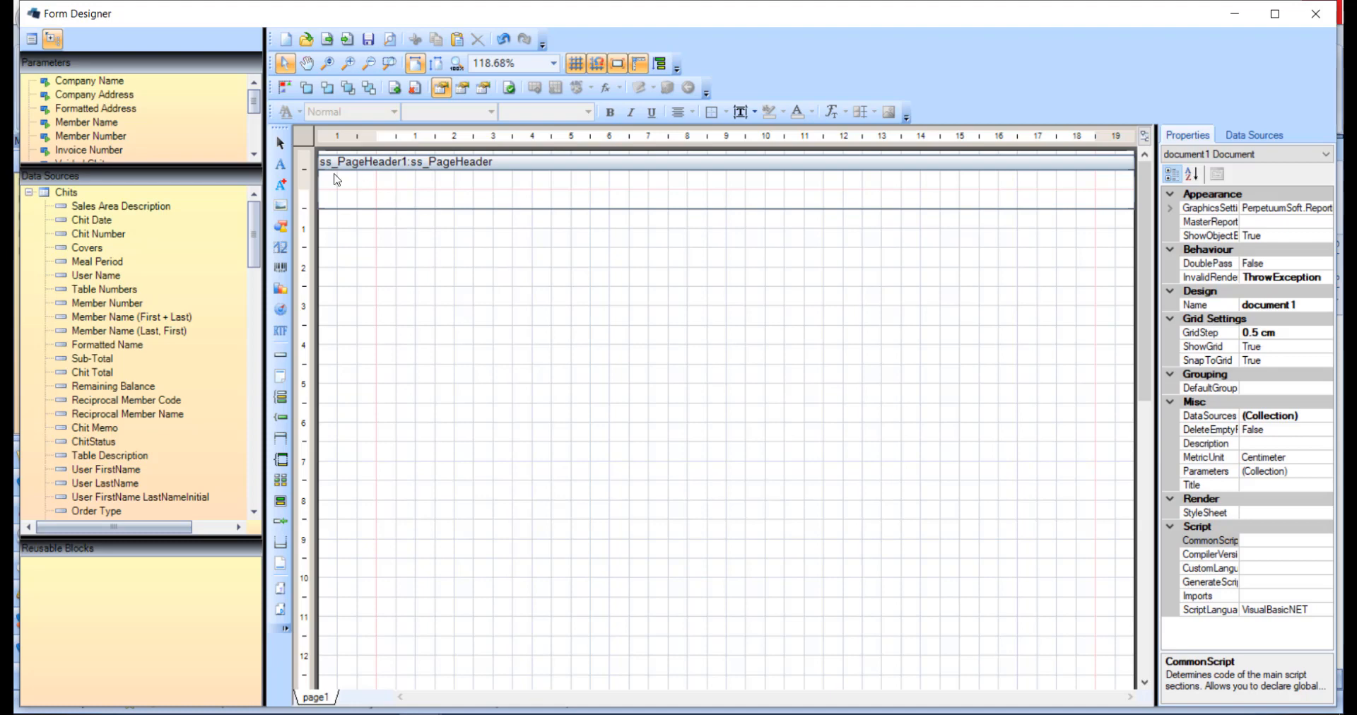
- Add the Chits data source below the page header, created as a block of separate fields
{"action": "left_click", "coordinate": [67, 192]}
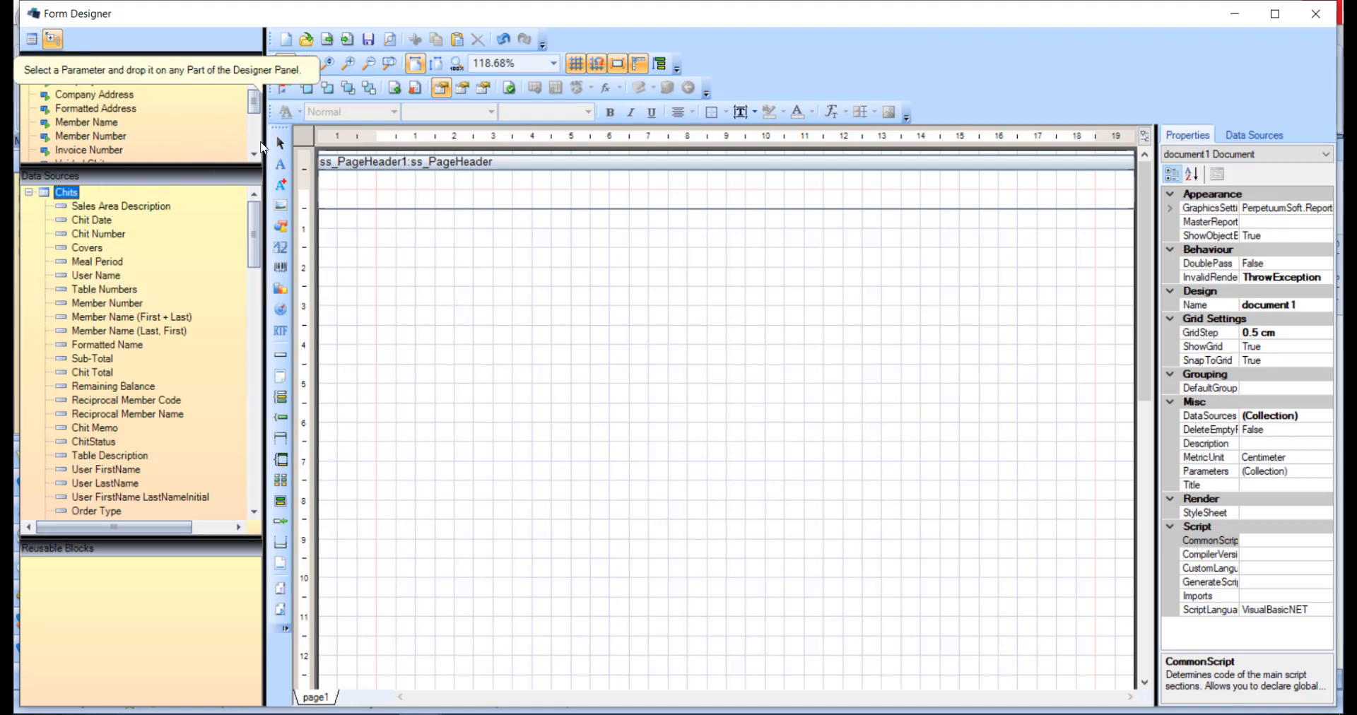
{"action": "left_click", "coordinate": [333, 209]}
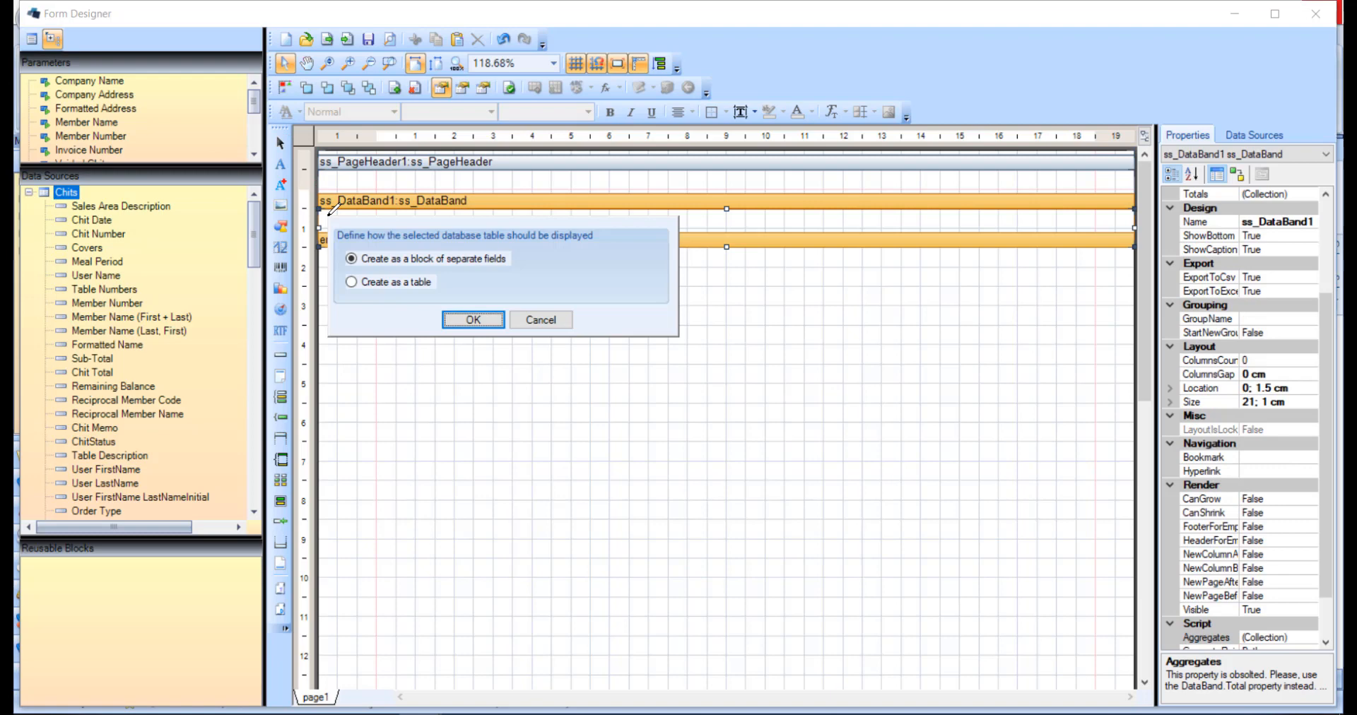
{"action": "left_click", "coordinate": [456, 321]}
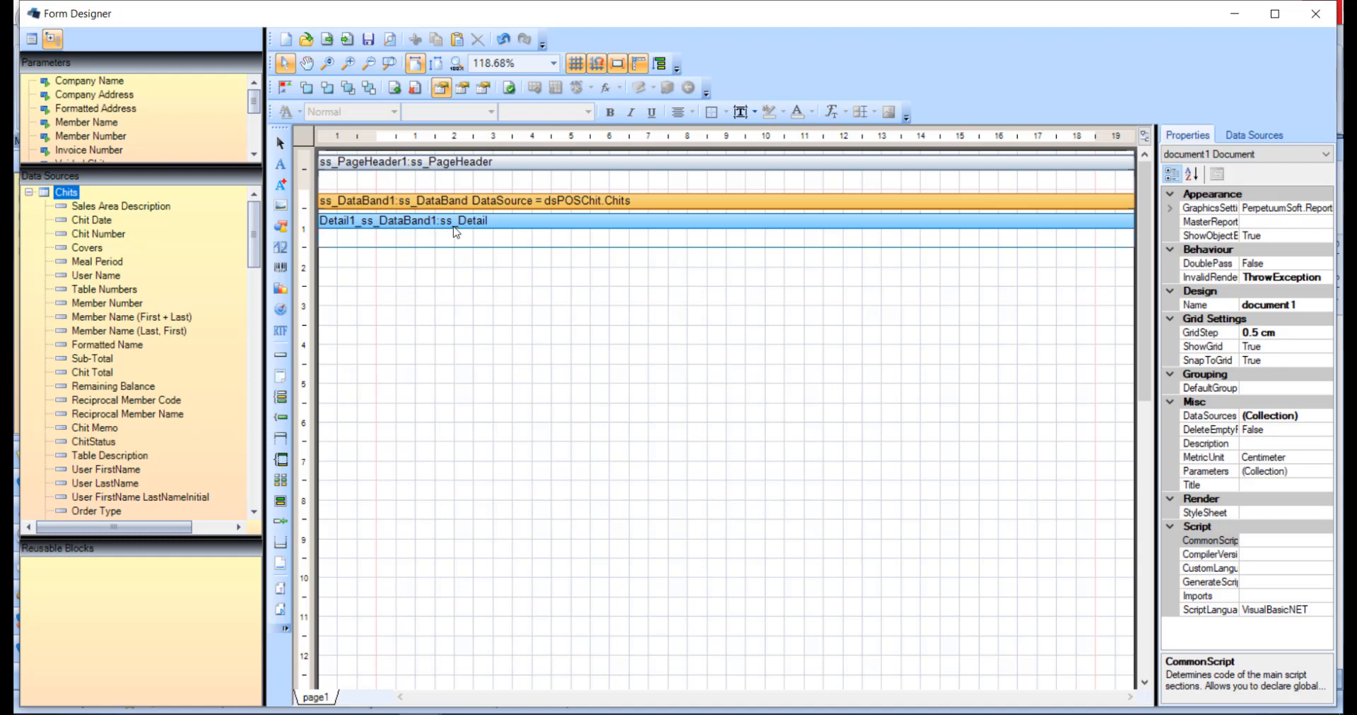
- Enlarge the Chits detail band downward to about 3.5 cm high and its enclosing data band to a height of 6 cm
{"action": "left_click", "coordinate": [456, 231]}
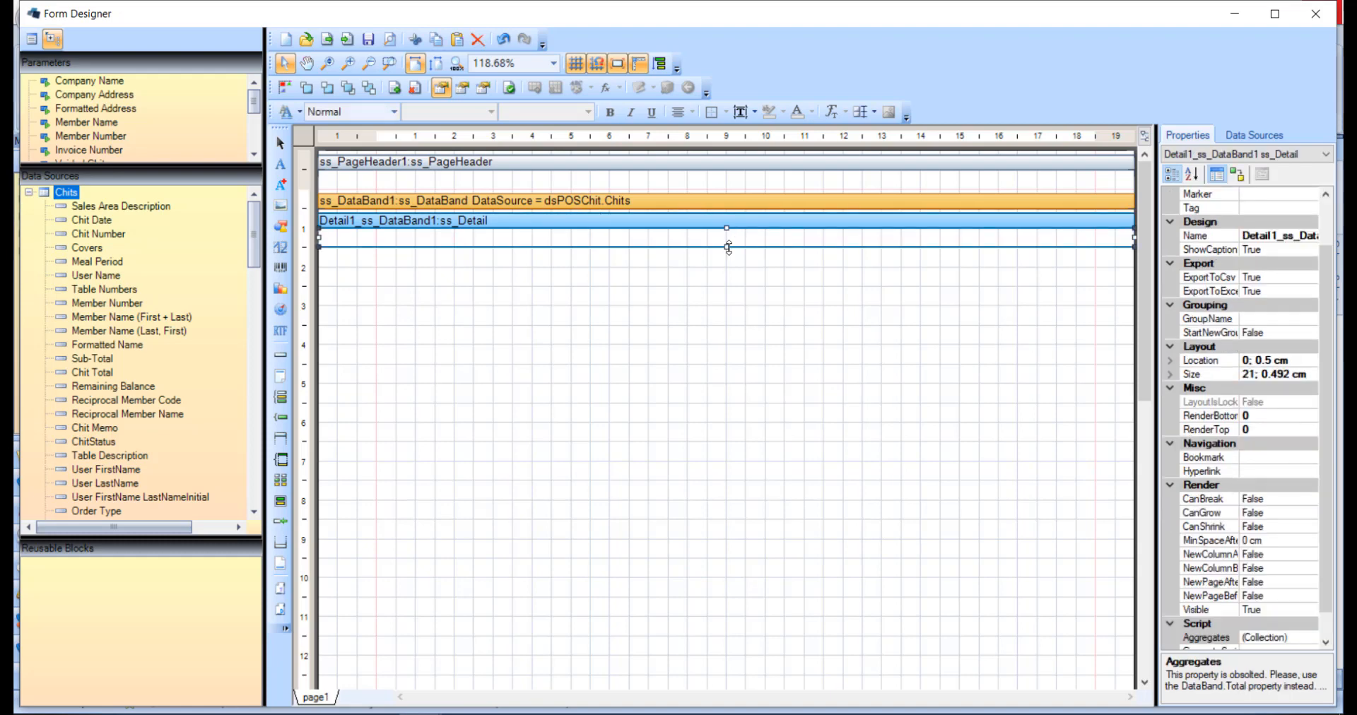
{"action": "left_click_drag", "start_coordinate": [727, 247], "coordinate": [722, 363]}
{"action": "left_click", "coordinate": [633, 378]}
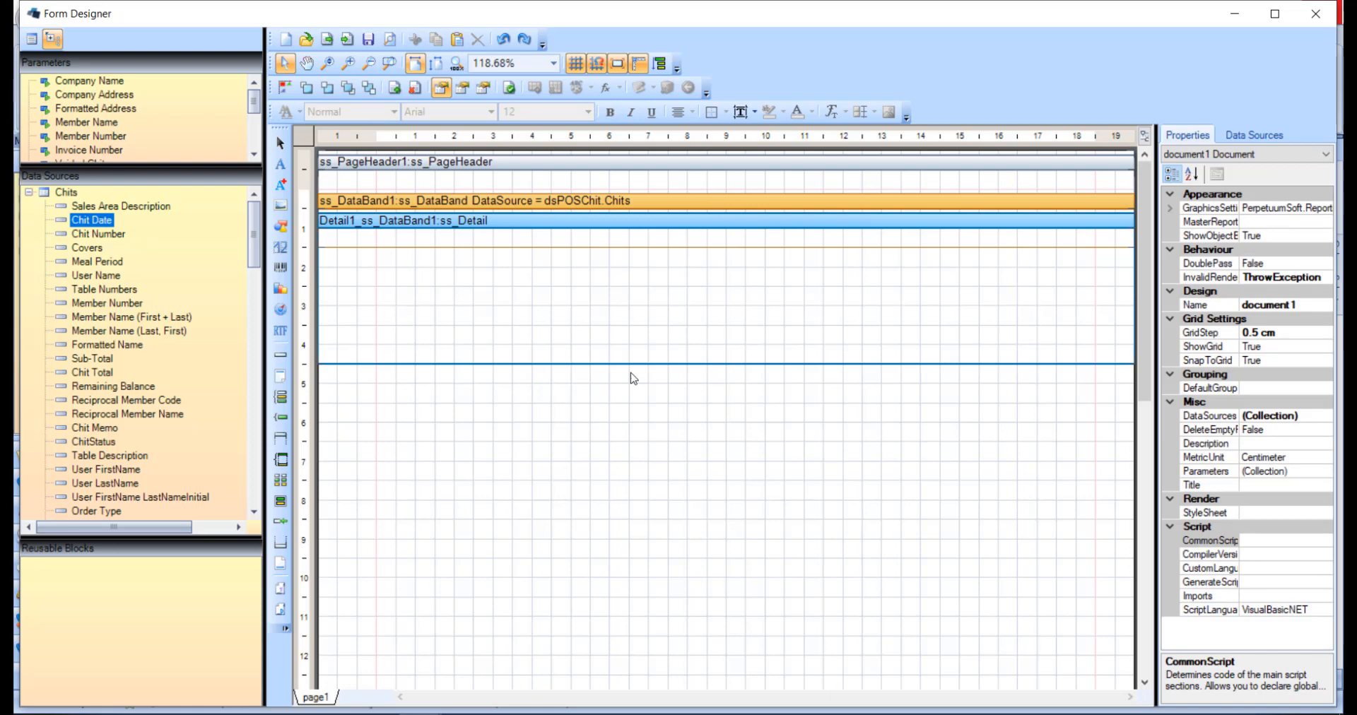
{"action": "left_click", "coordinate": [622, 202]}
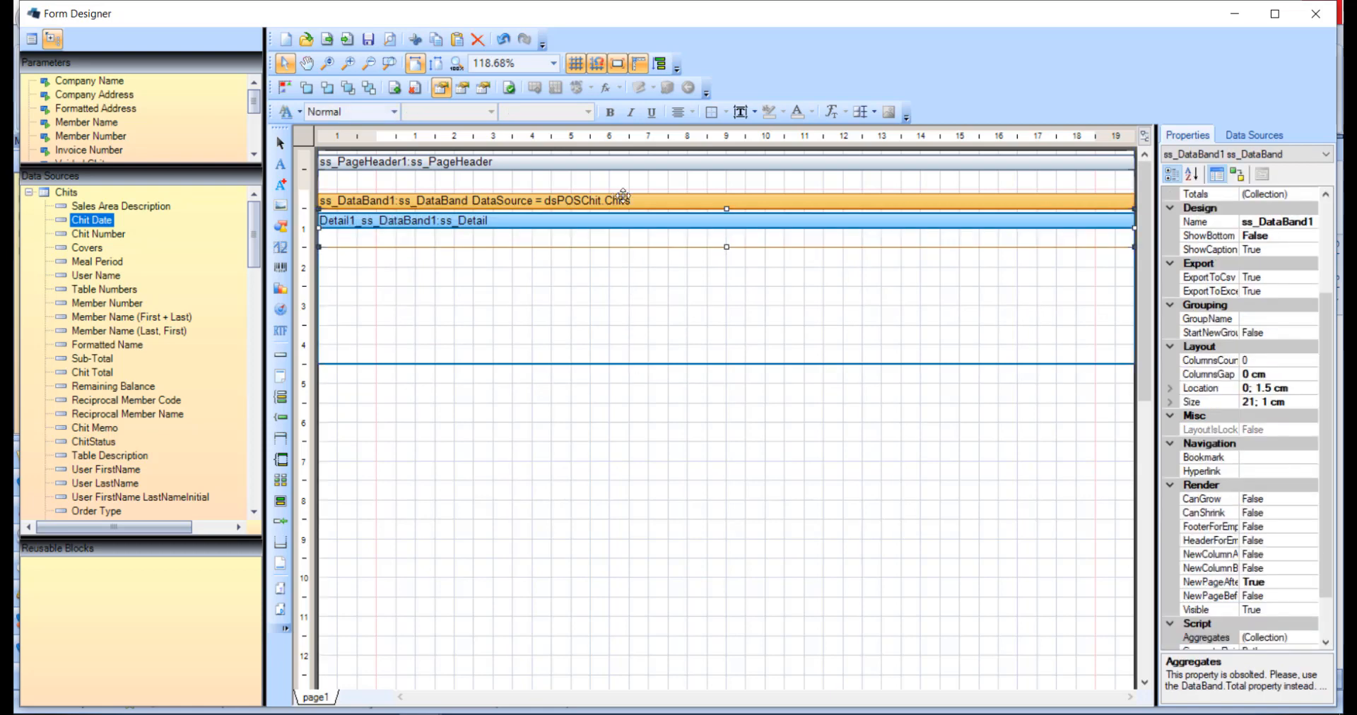
{"action": "left_click_drag", "start_coordinate": [727, 246], "coordinate": [731, 442]}
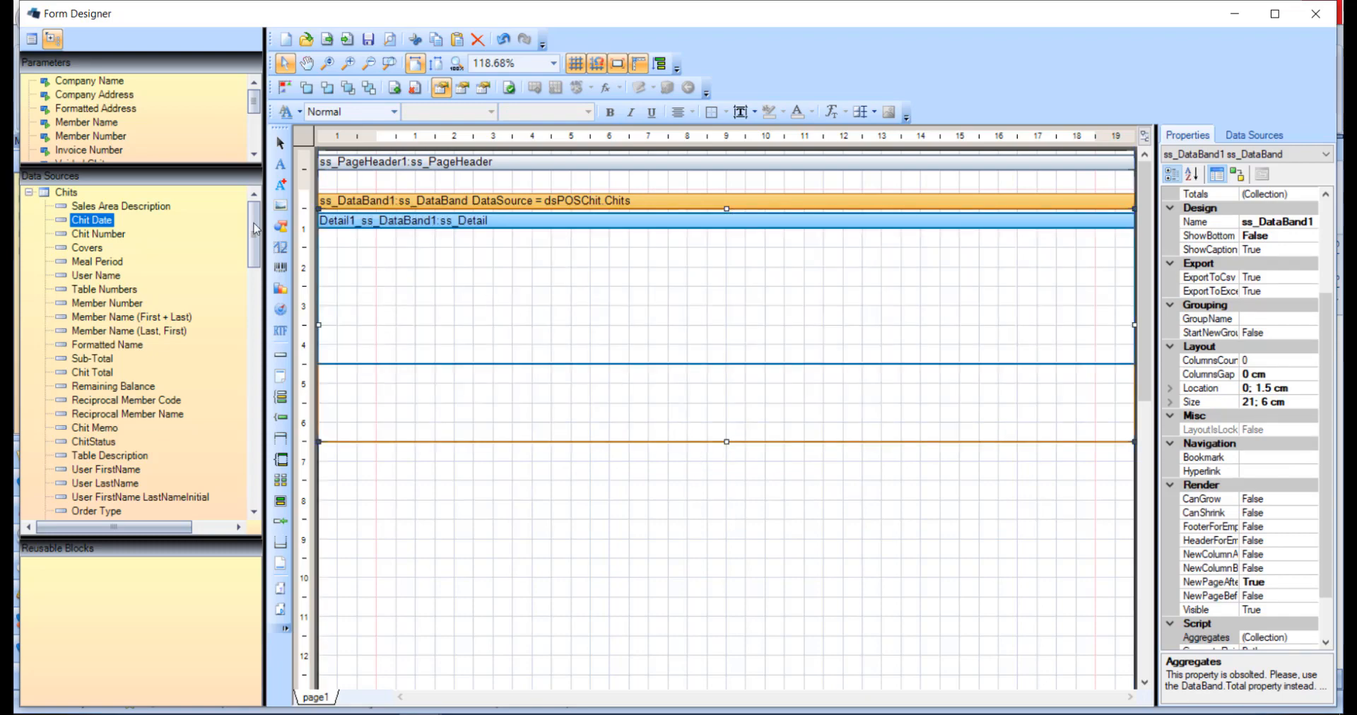
- Place the Chit Date field in the detail band as a 7 by 0.5 cm text box, and save and close the form design
{"action": "mouse_move", "coordinate": [104, 220]}
{"action": "left_mouse_down"}
{"action": "mouse_move", "coordinate": [362, 237]}
{"action": "mouse_move", "coordinate": [478, 276]}
{"action": "mouse_move", "coordinate": [668, 267]}
{"action": "left_mouse_up"}
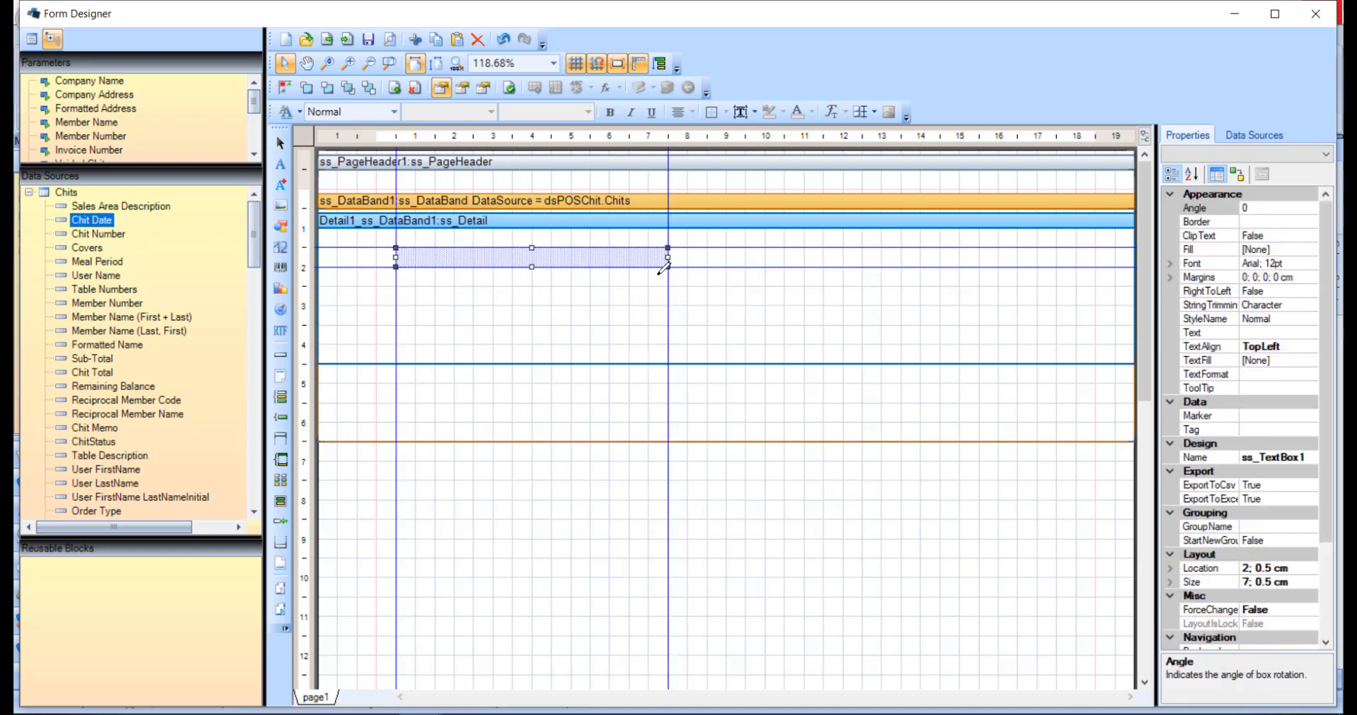
{"action": "left_click", "coordinate": [673, 362]}
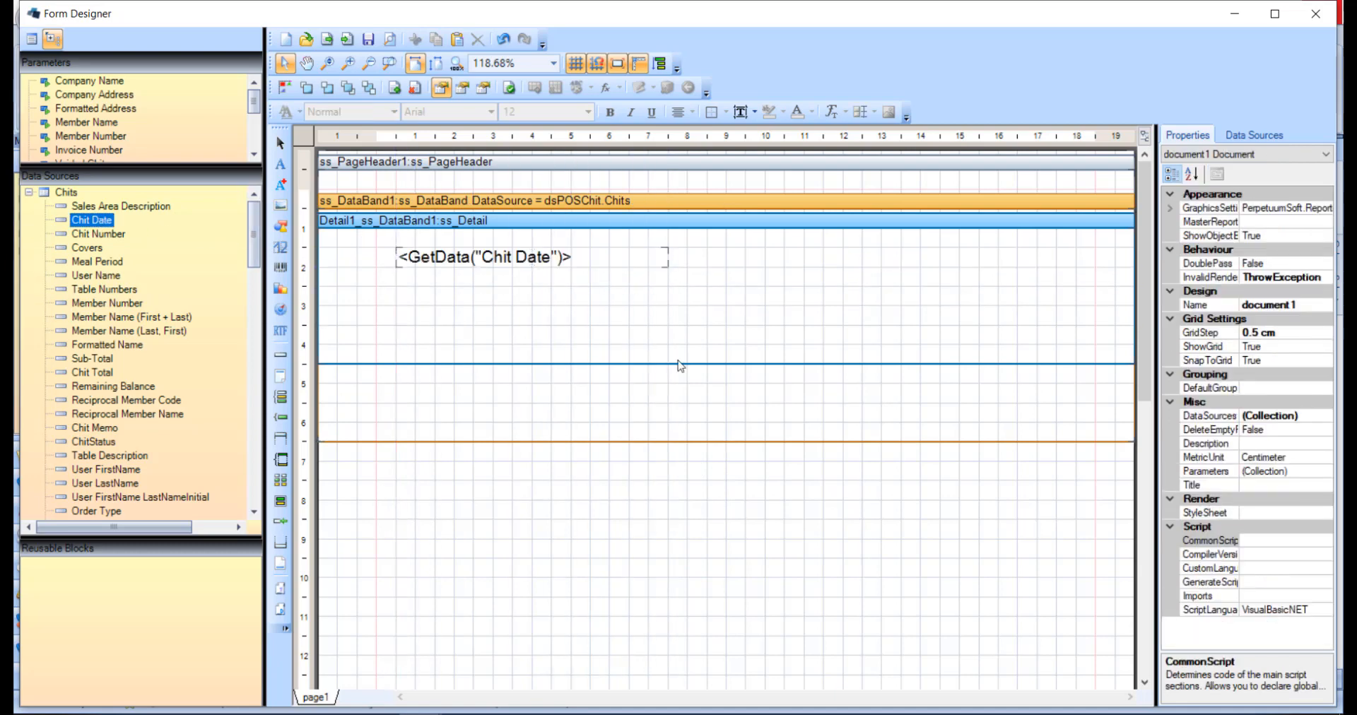
{"action": "left_click", "coordinate": [369, 41]}
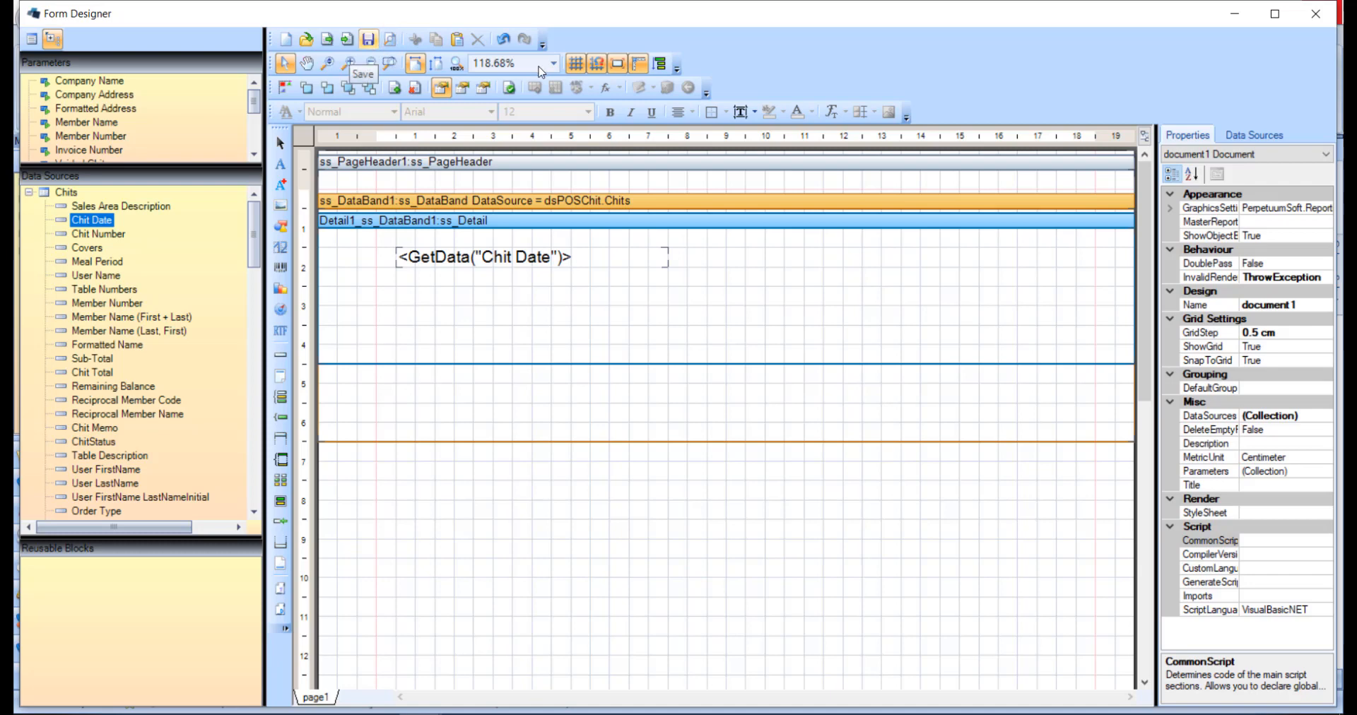
{"action": "left_click", "coordinate": [1319, 13]}
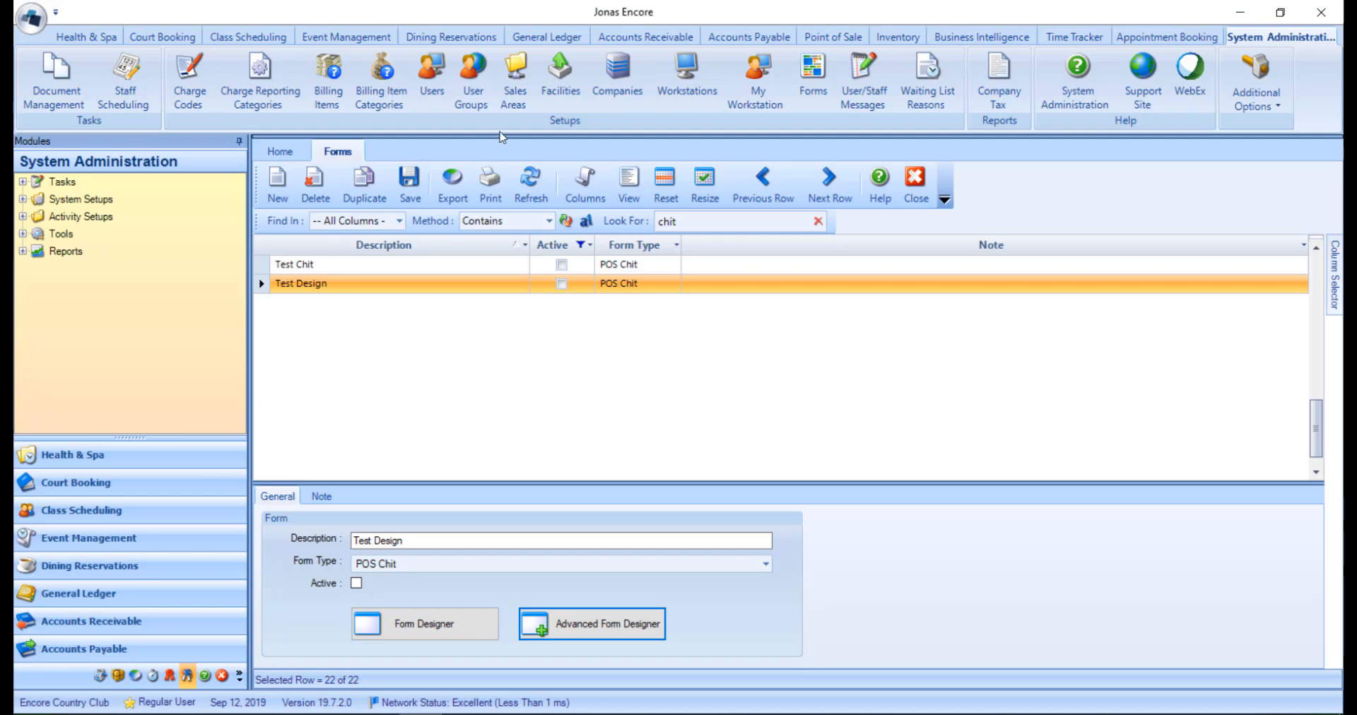
- Examine the available chit forms in the point of sale form settings of the Banquets - Mem sales area
{"action": "left_click", "coordinate": [517, 106]}
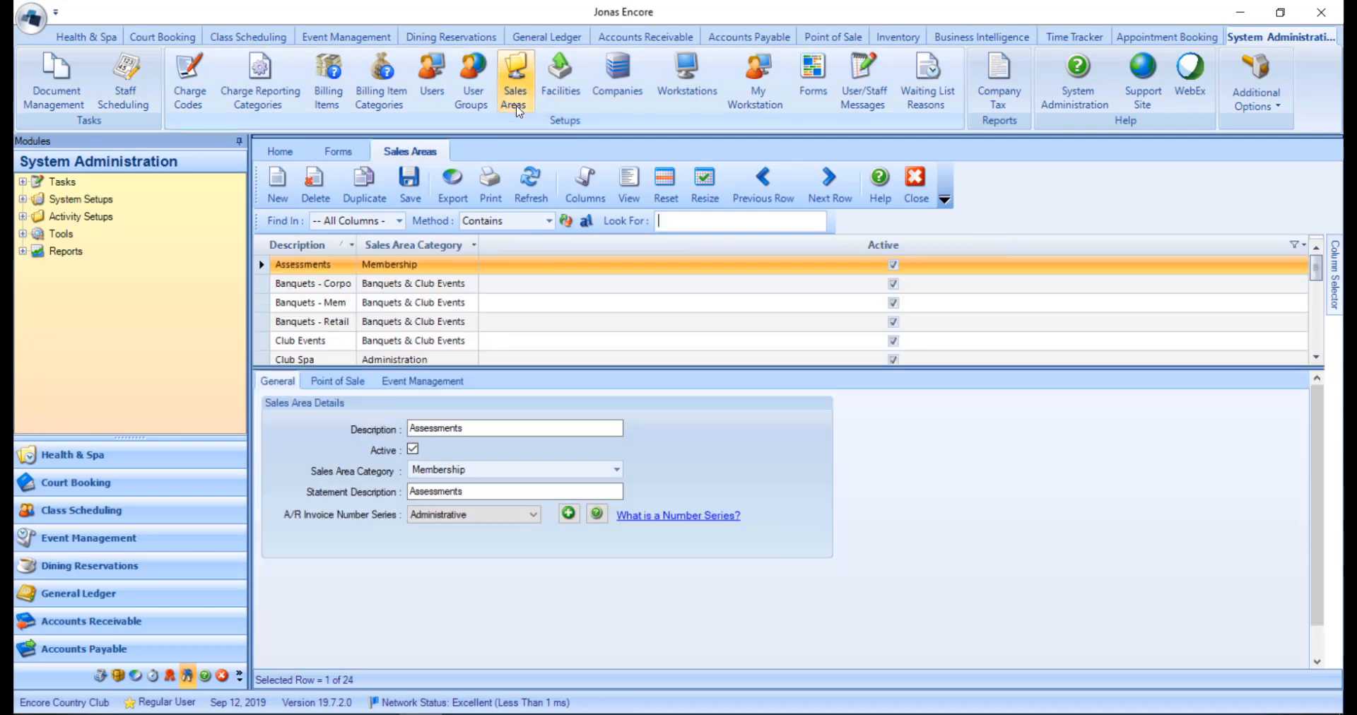
{"action": "left_click", "coordinate": [399, 304]}
{"action": "left_click", "coordinate": [336, 383]}
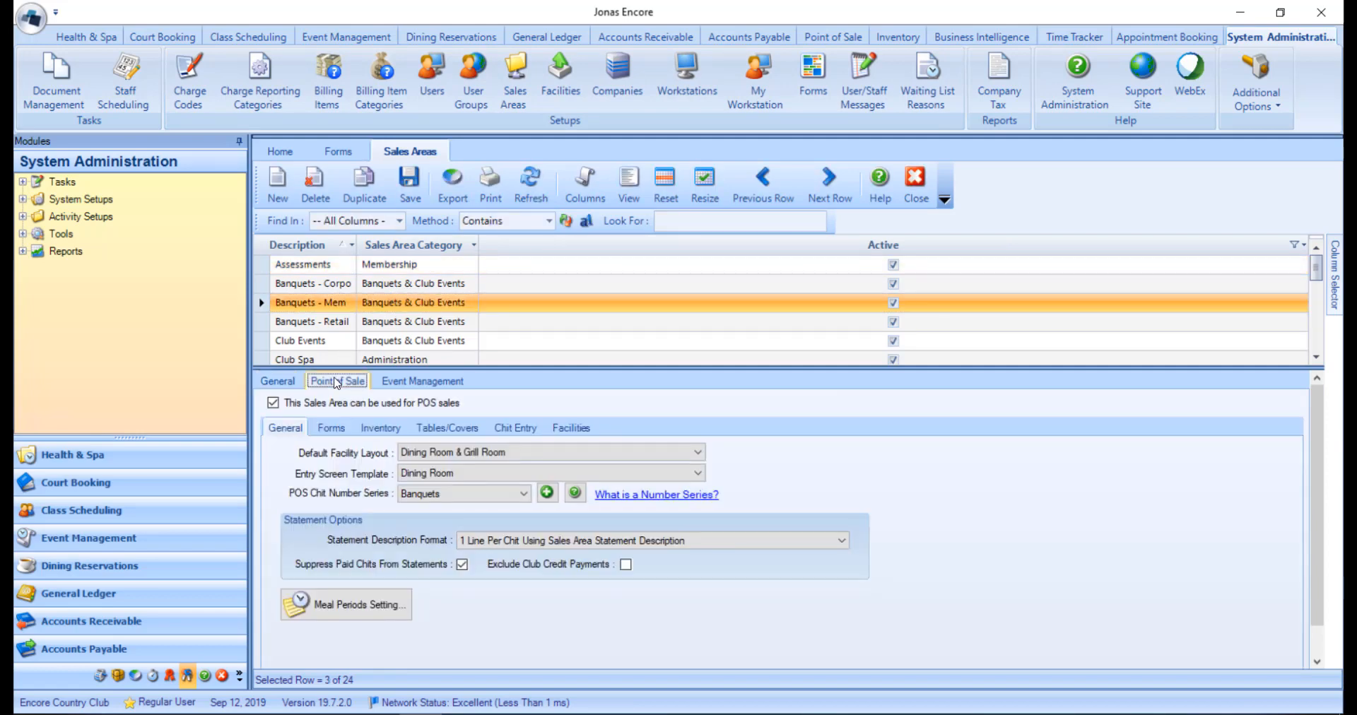
{"action": "left_click", "coordinate": [330, 427]}
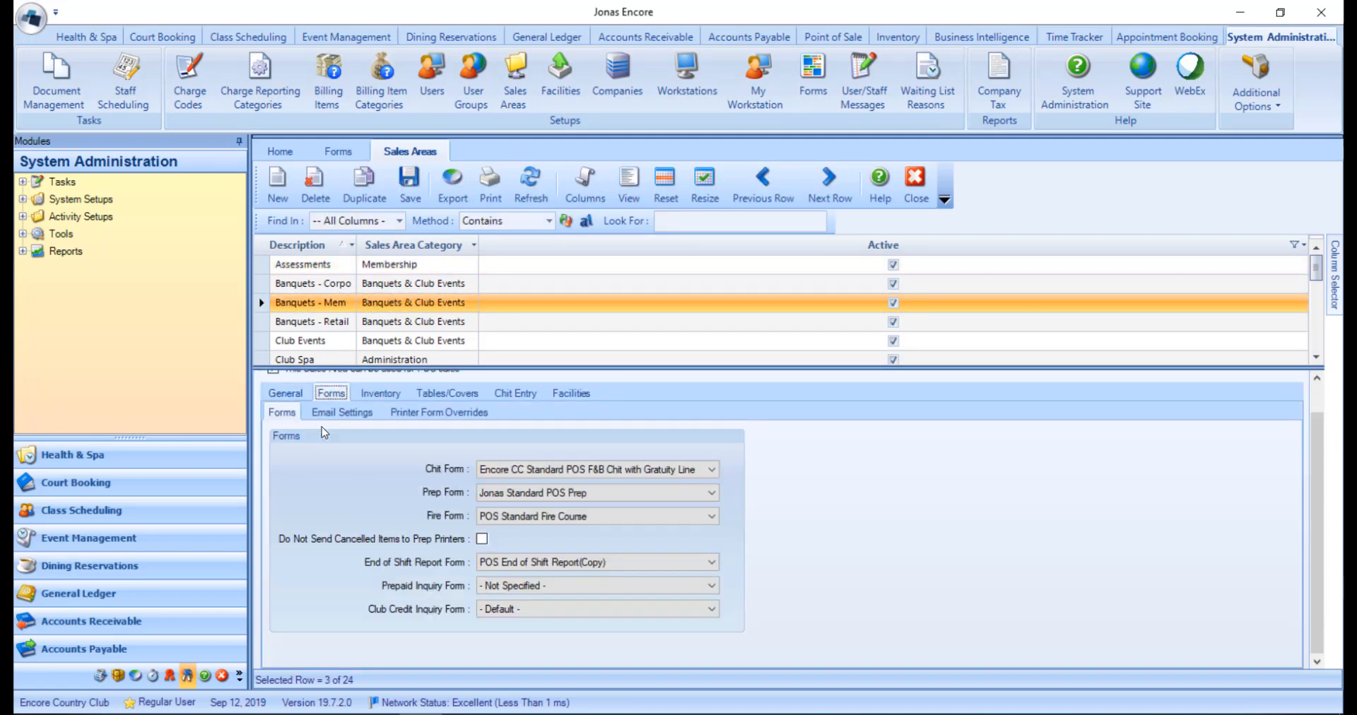
{"action": "left_click", "coordinate": [711, 471]}
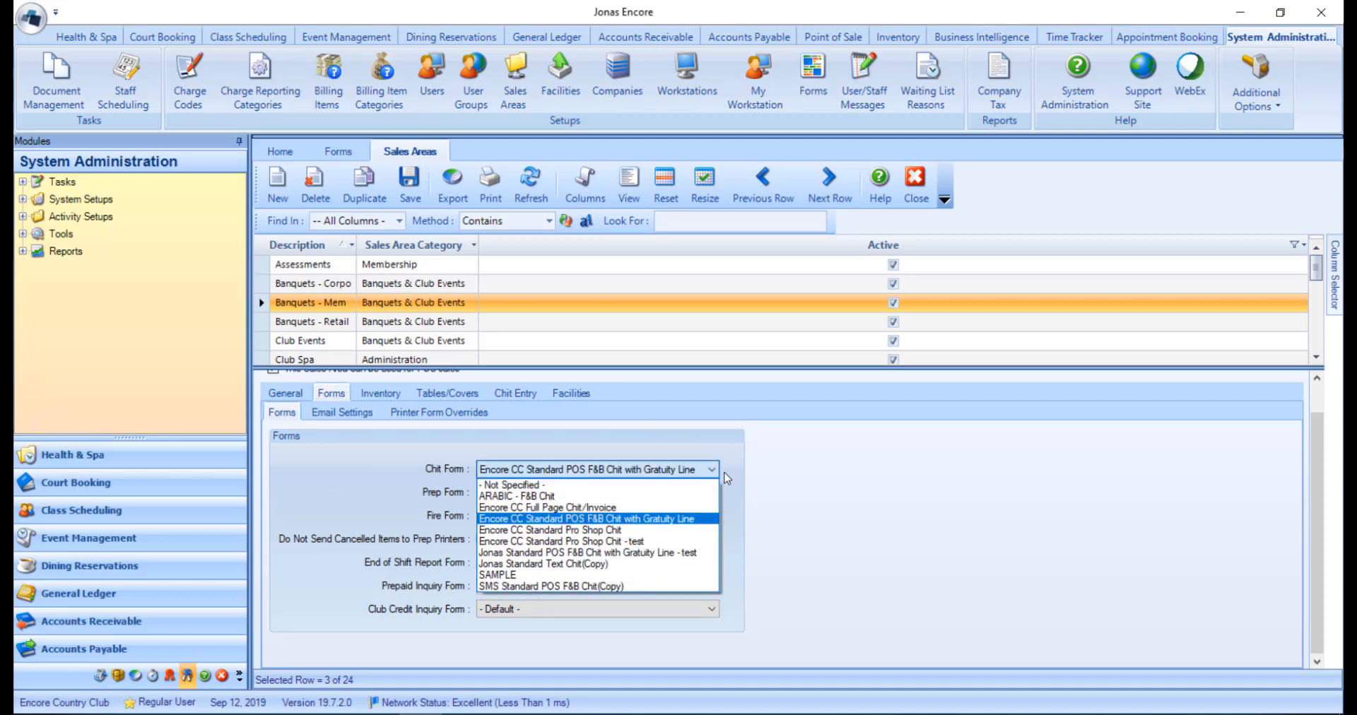
{"action": "left_click", "coordinate": [728, 478]}
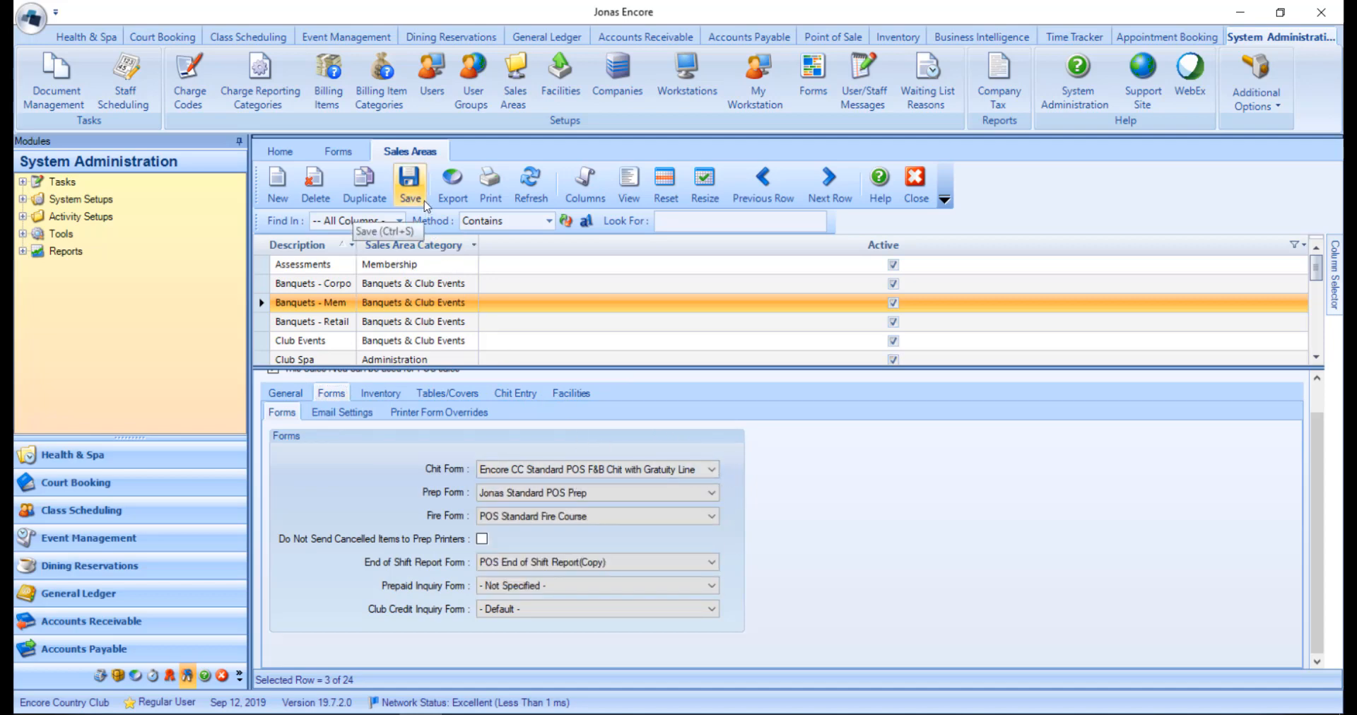